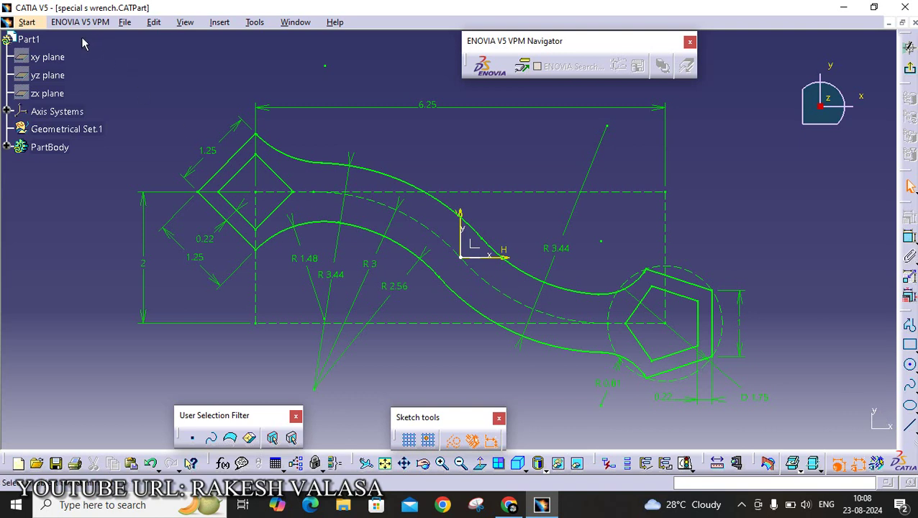
Open Part1's Properties dialog and show its Product tab
left_click(33, 40)
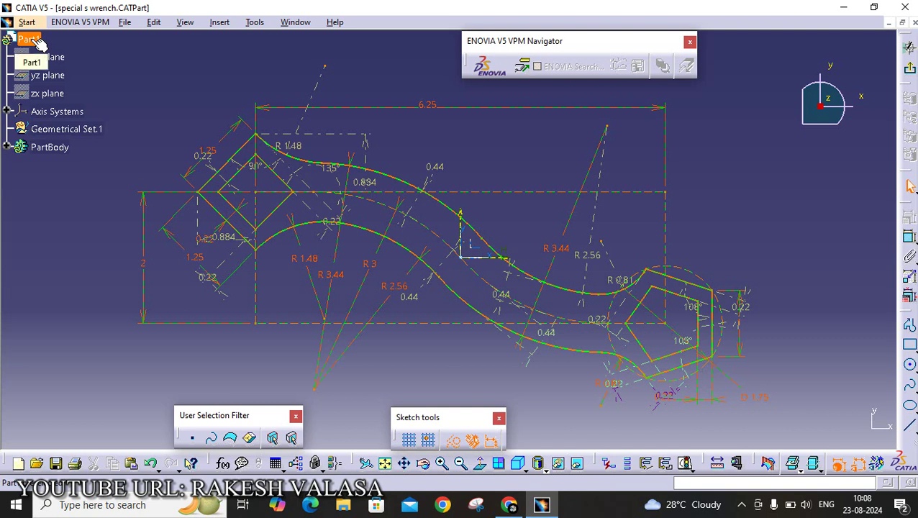
right_click(40, 44)
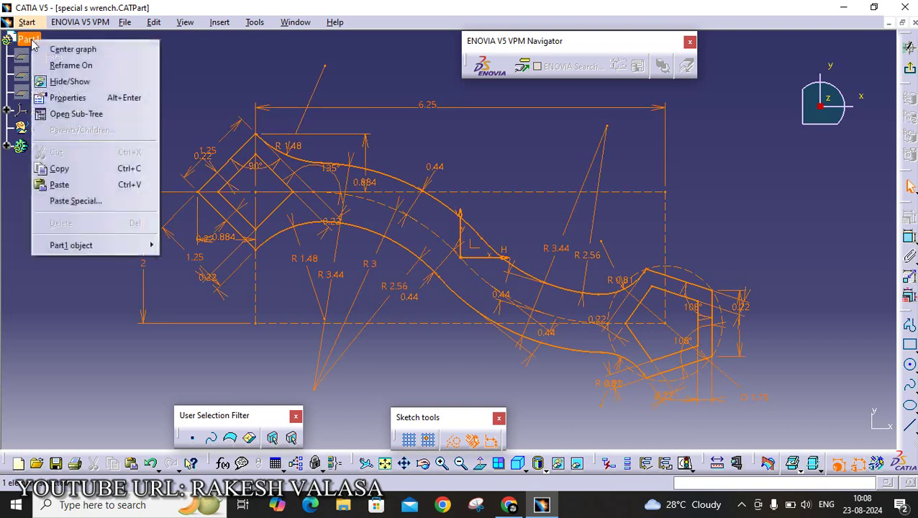
left_click(94, 97)
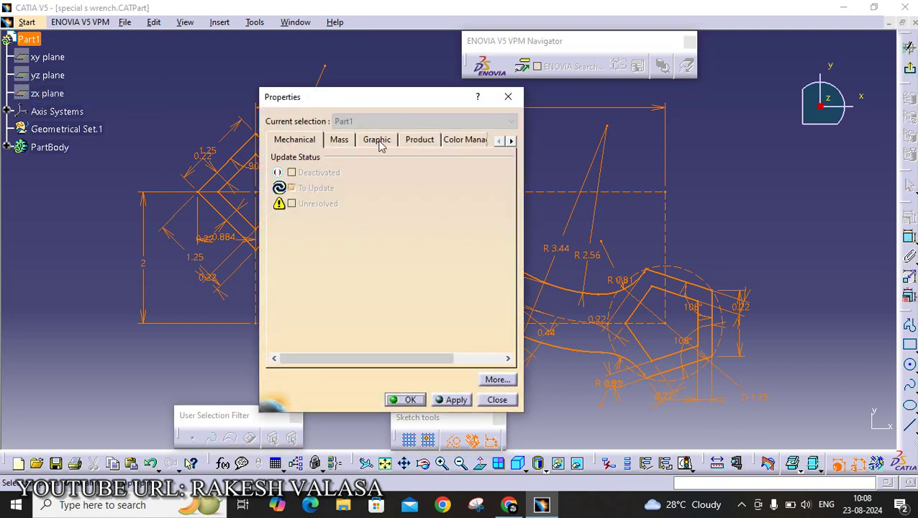
left_click(377, 140)
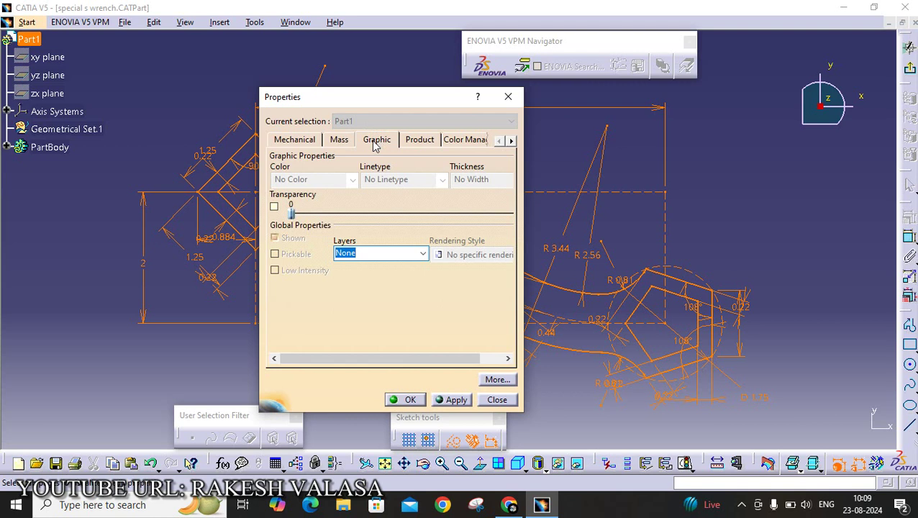
left_click(302, 141)
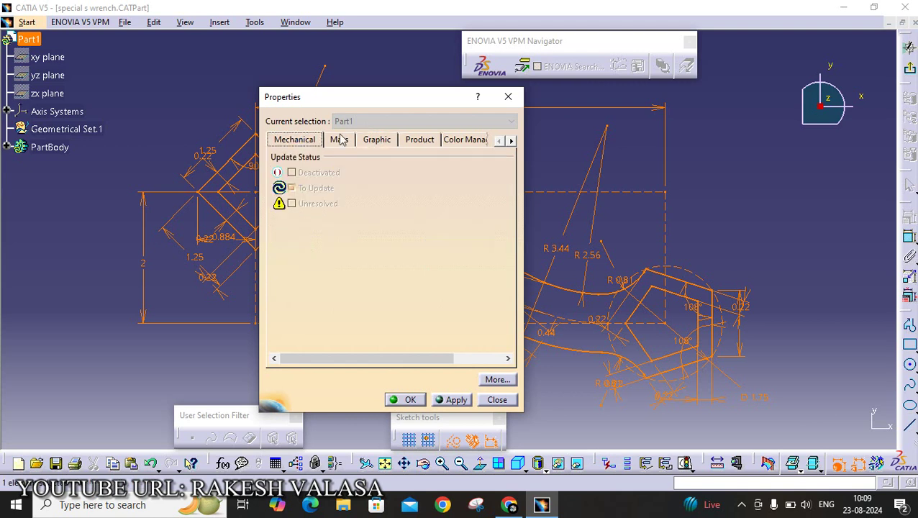
left_click(417, 144)
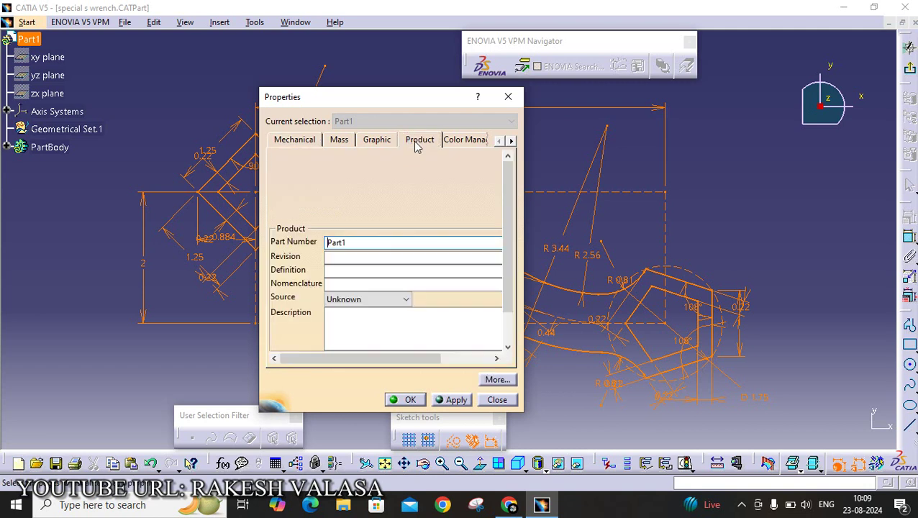
Change the part number to 'Special S-Wrench' followed by the author's name in brackets
left_click_drag(358, 242, 318, 244)
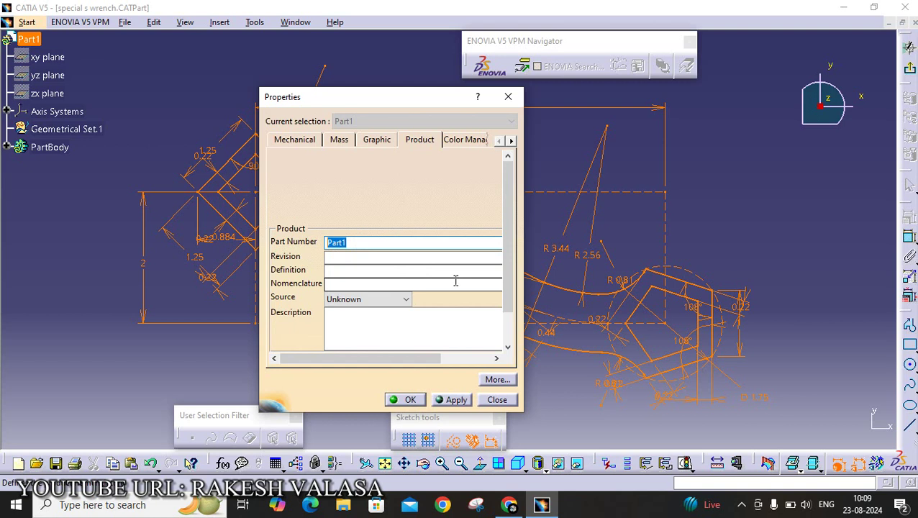
type("Speci")
type("al S-Wrench (")
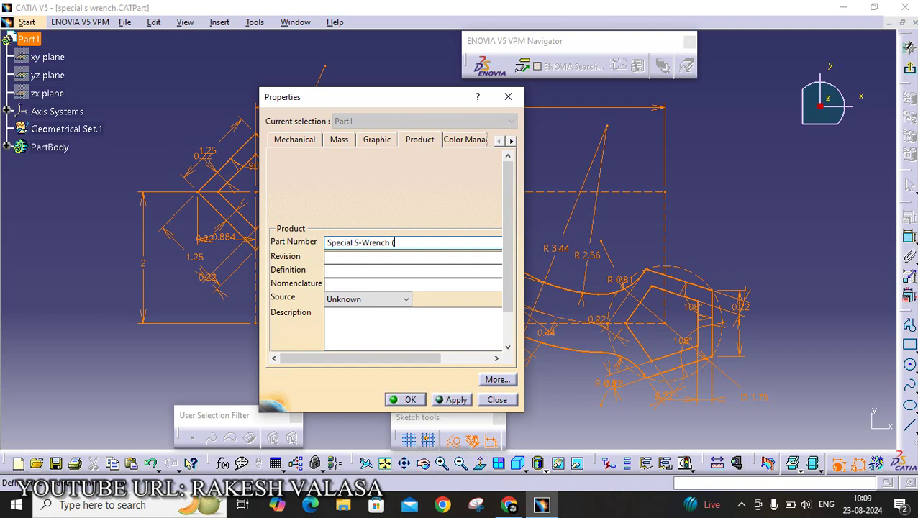
type("RAKESH VALASA)")
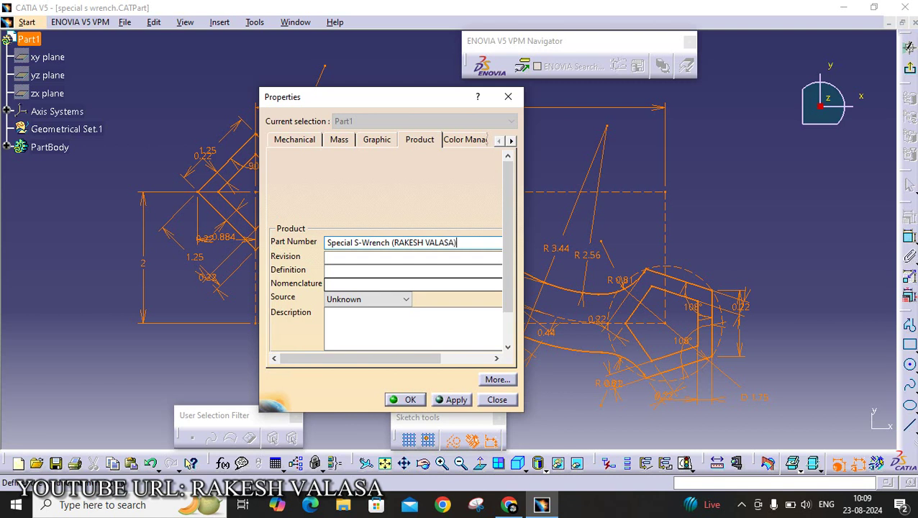
left_click(410, 399)
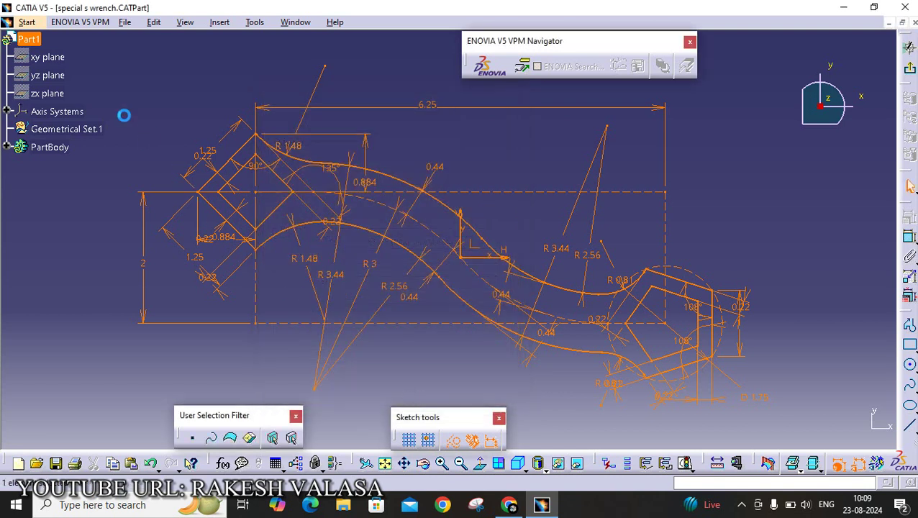
left_click(181, 69)
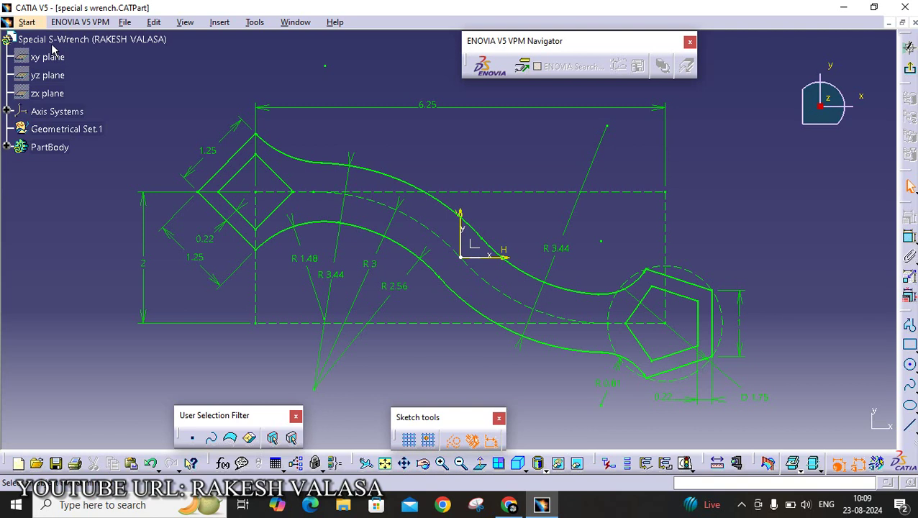
left_click(76, 40)
left_click(108, 52)
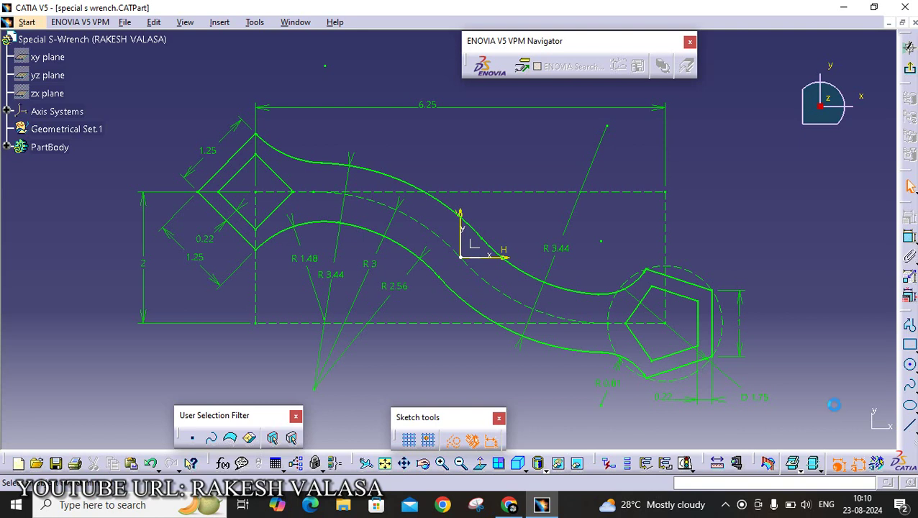
key("ctrl+p")
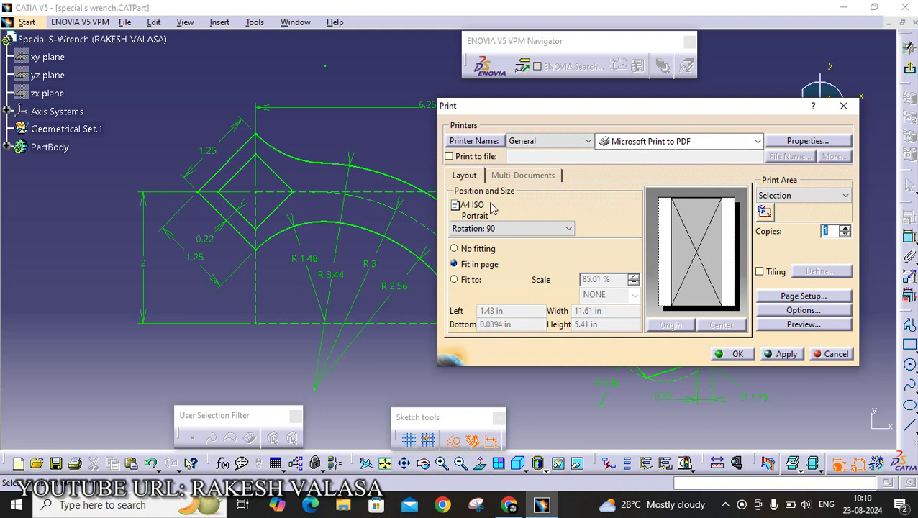
Try print rotation 0, then set the page rotation back to 90
left_click(512, 229)
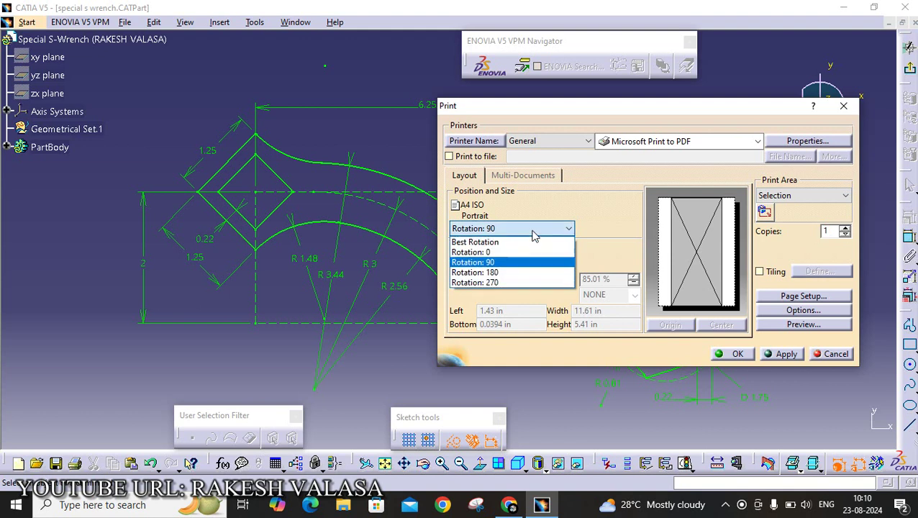
left_click(506, 253)
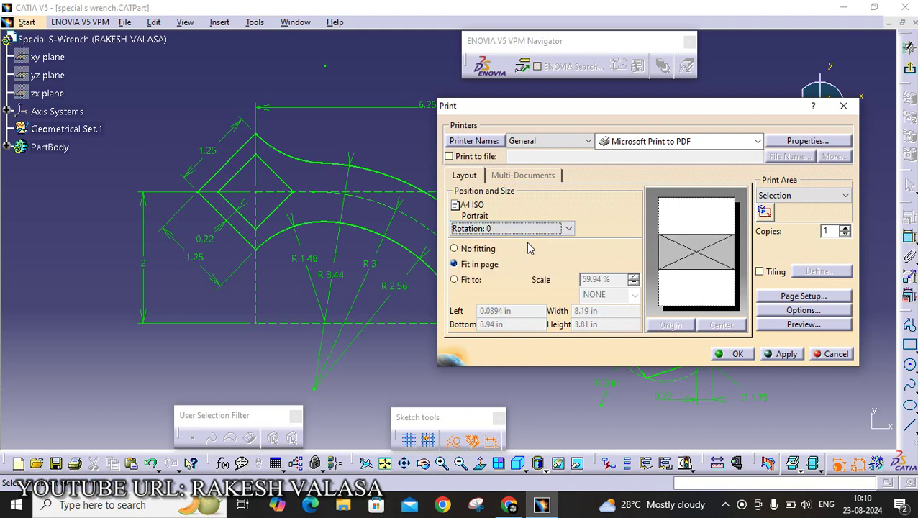
left_click(568, 229)
left_click(532, 262)
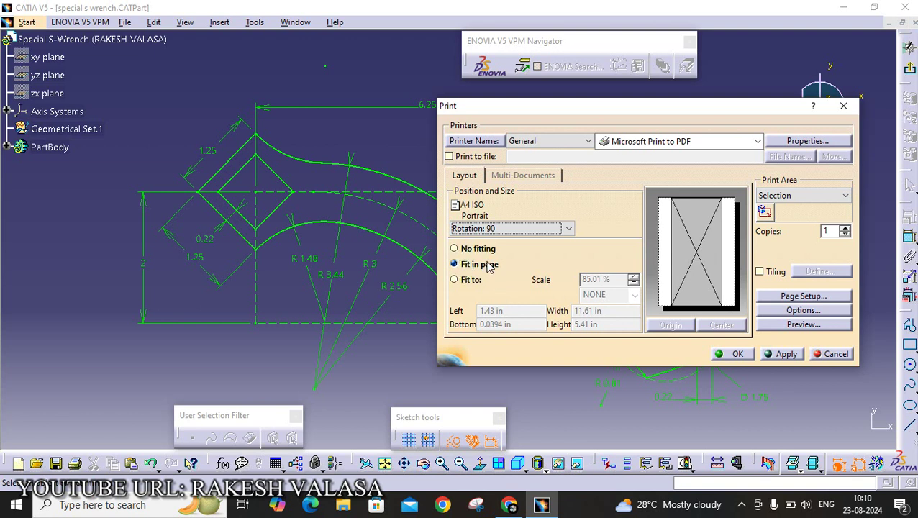
Change the Print Area from Selection to Display
left_click(829, 195)
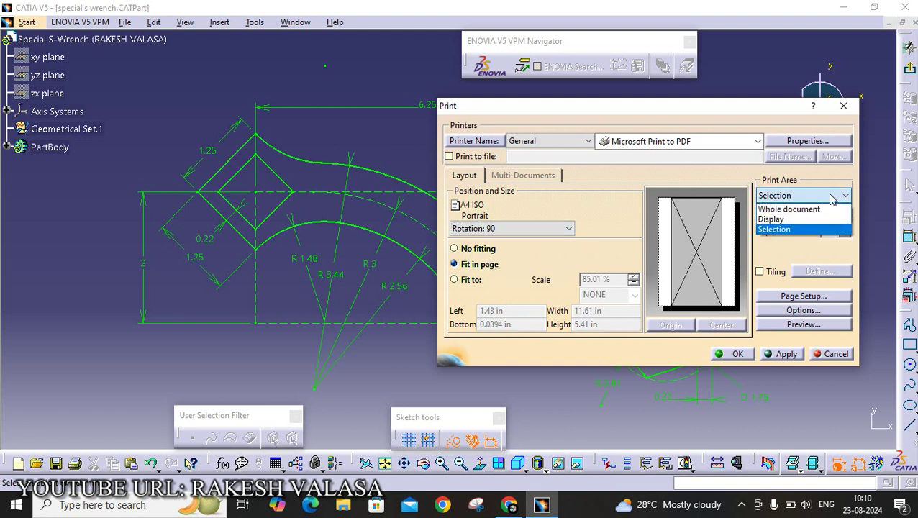
left_click(789, 219)
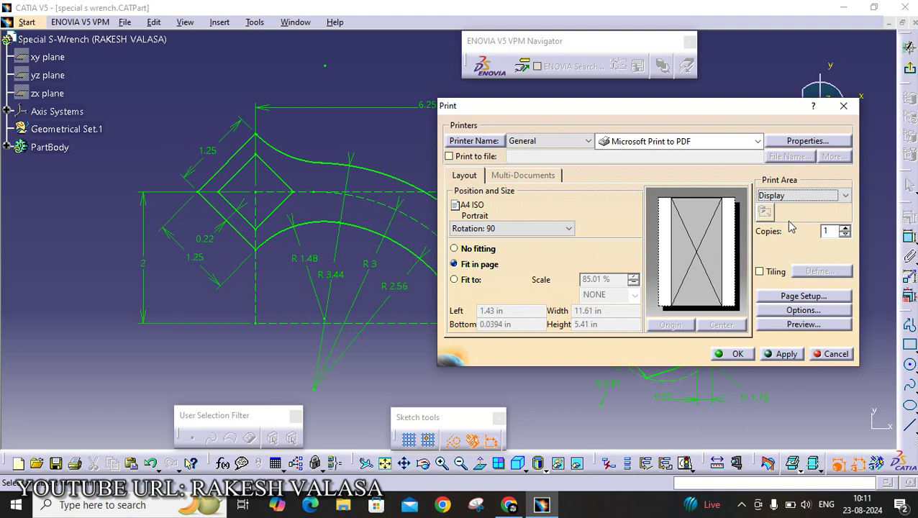
mouse_move(694, 112)
left_mouse_down()
mouse_move(692, 233)
mouse_move(707, 279)
mouse_move(687, 194)
left_mouse_up()
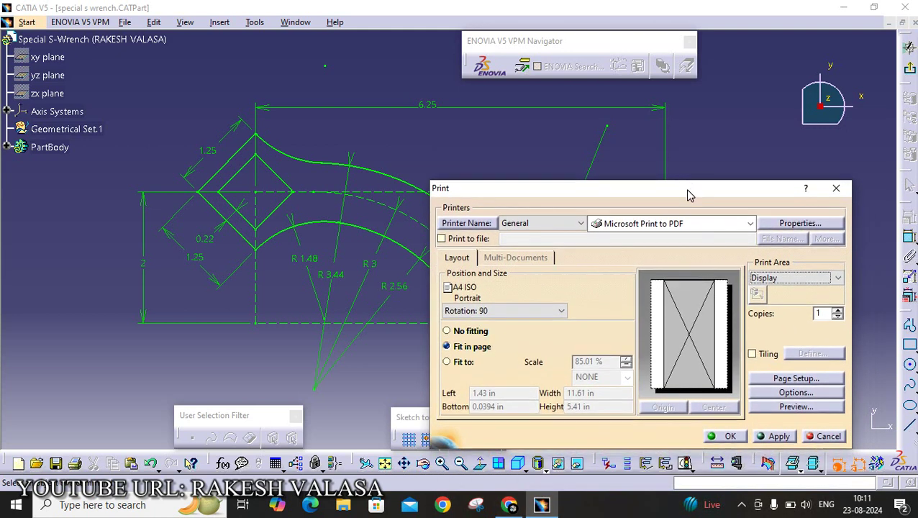
left_click_drag(687, 194, 687, 139)
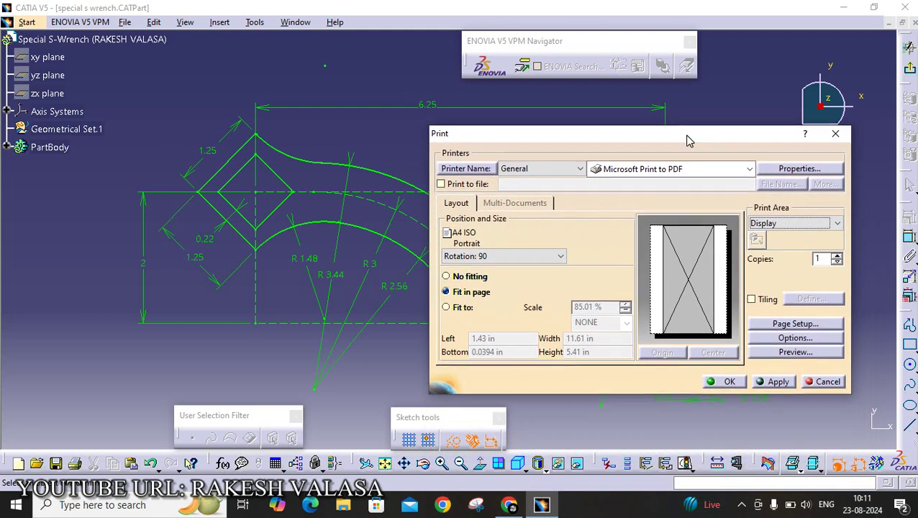
Choose A4 ISO paper (8.27 × 11.69 in) in Page Setup
left_click(813, 323)
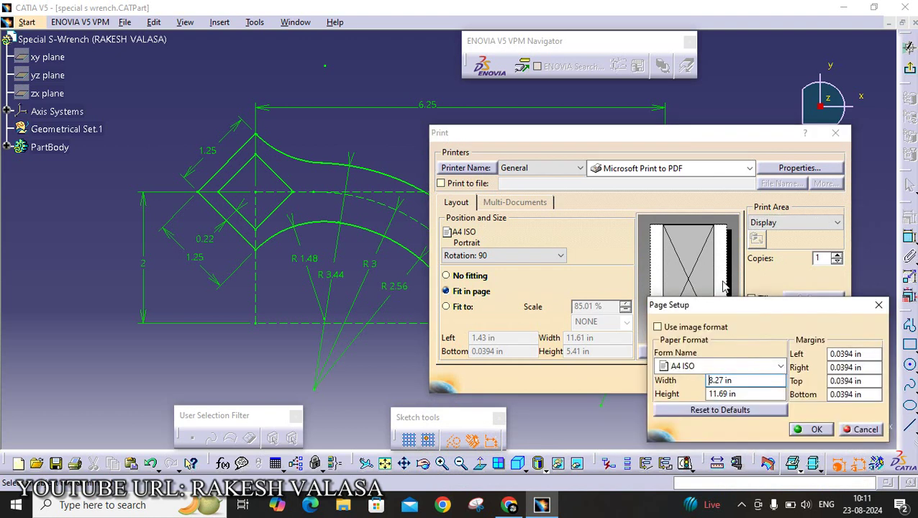
left_click(778, 367)
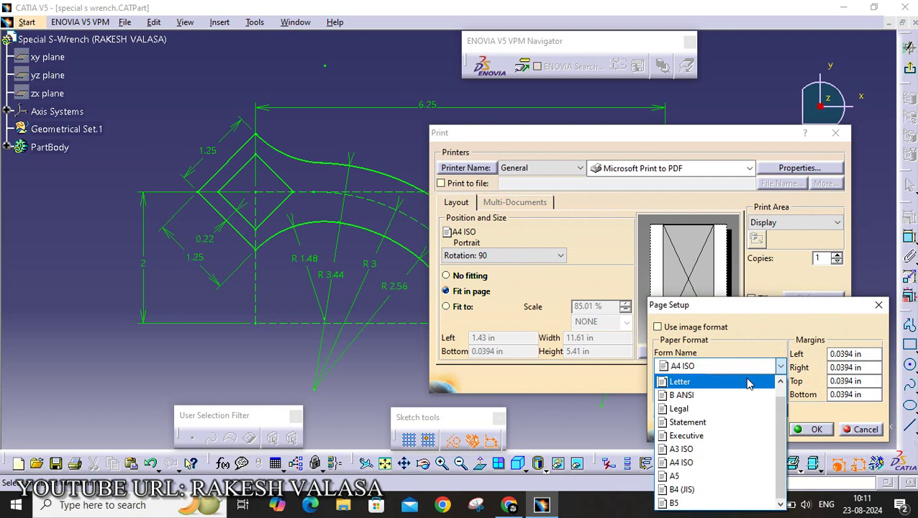
left_click(748, 462)
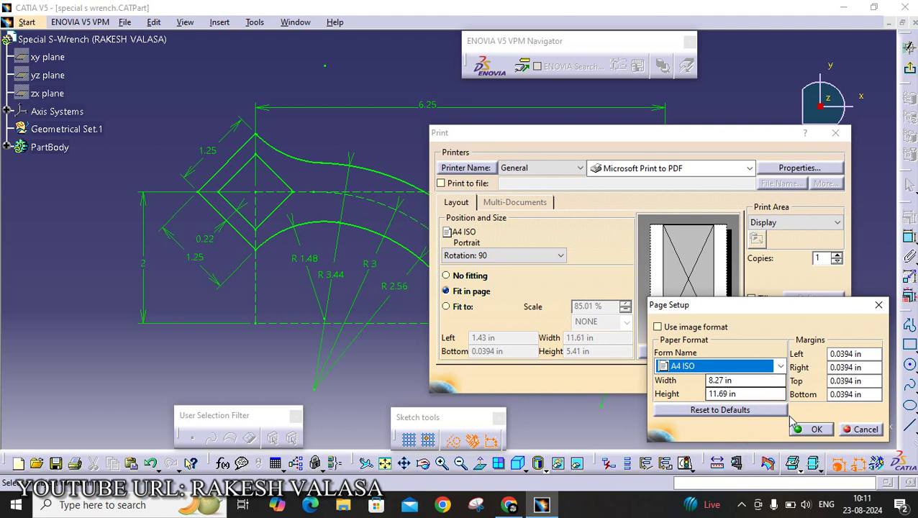
left_click(815, 429)
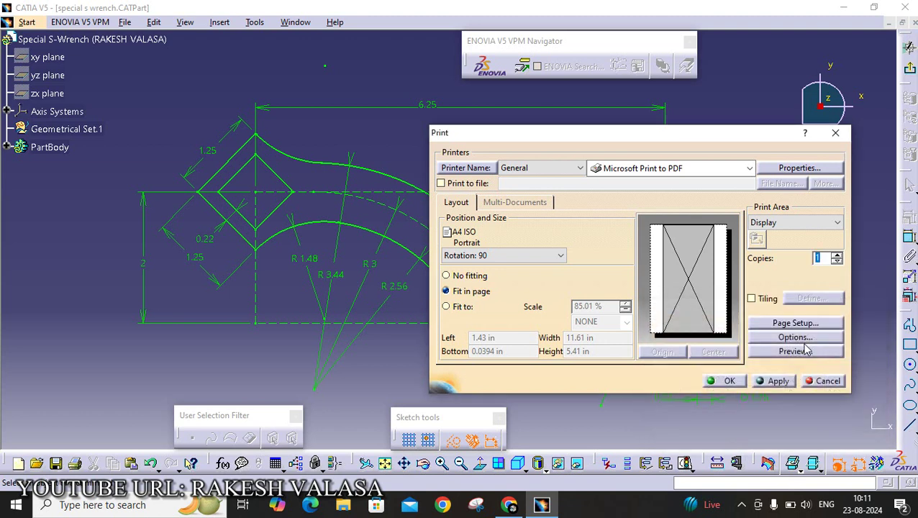
Set the print colour to True Color and preview the A4 page
left_click(800, 338)
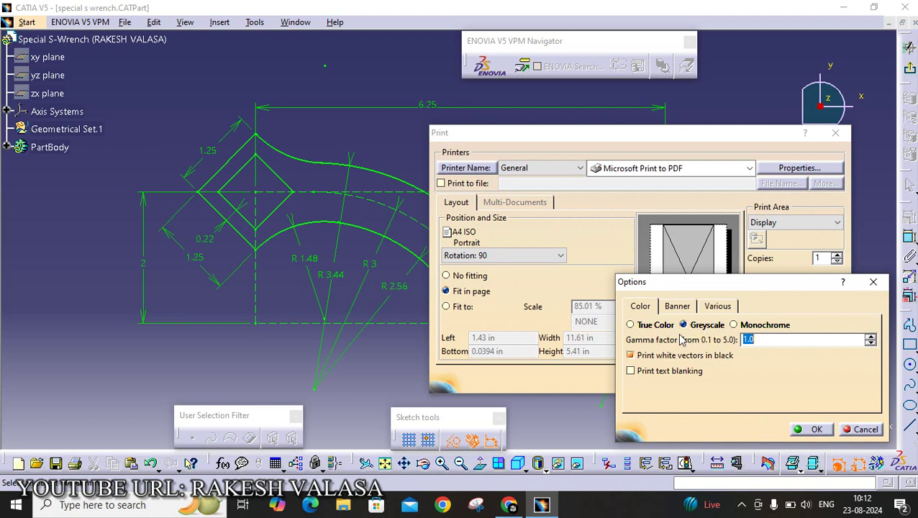
left_click(630, 324)
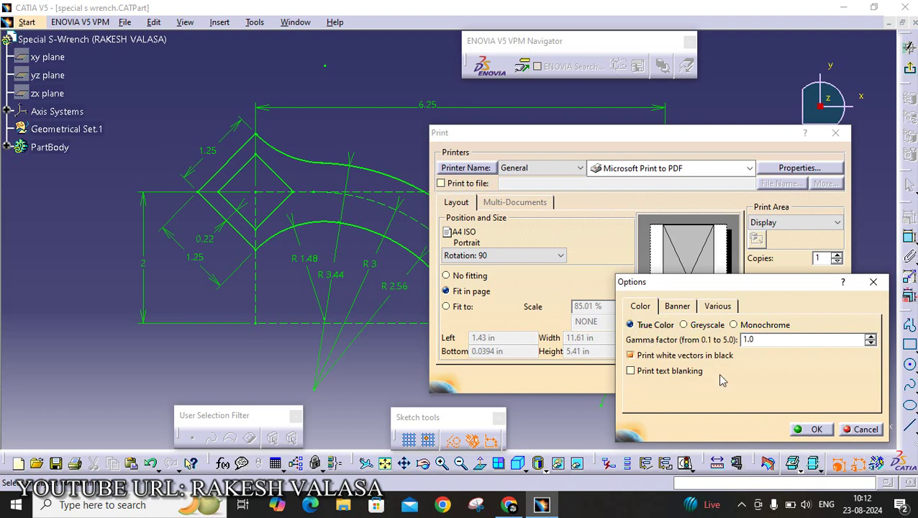
left_click(813, 429)
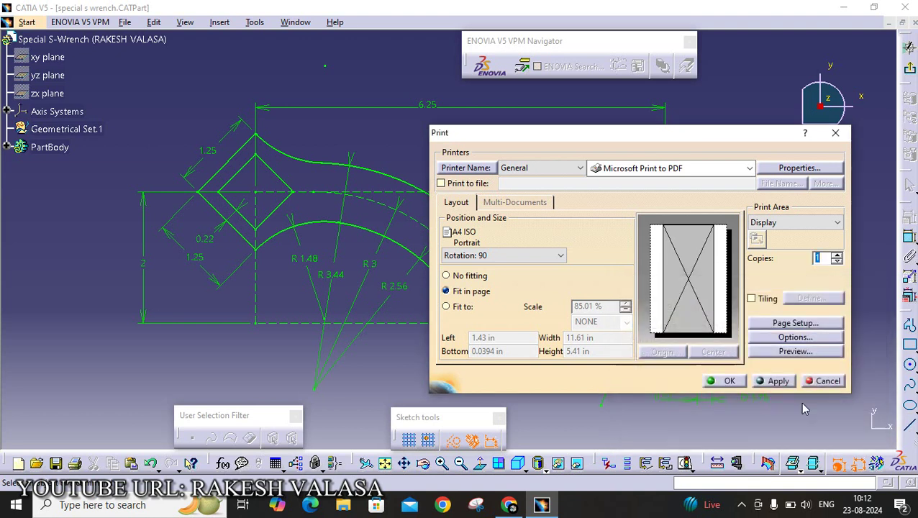
left_click(795, 352)
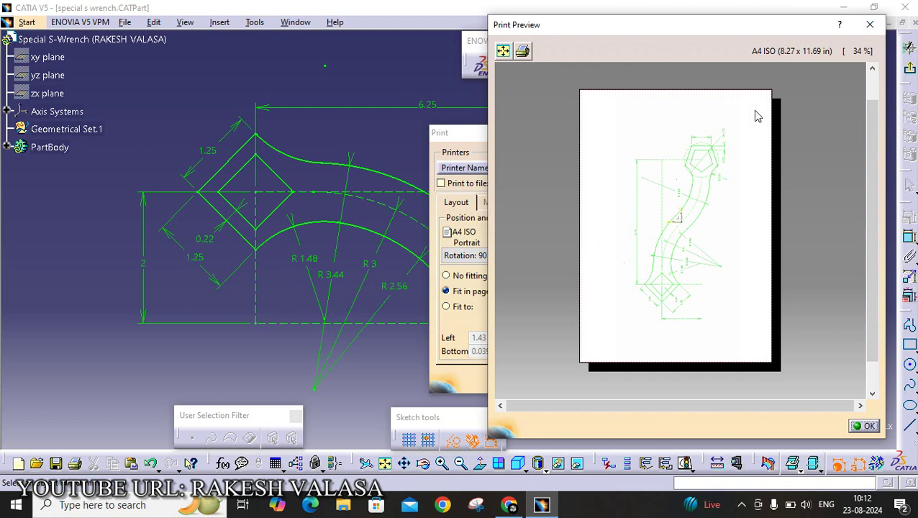
left_click(869, 24)
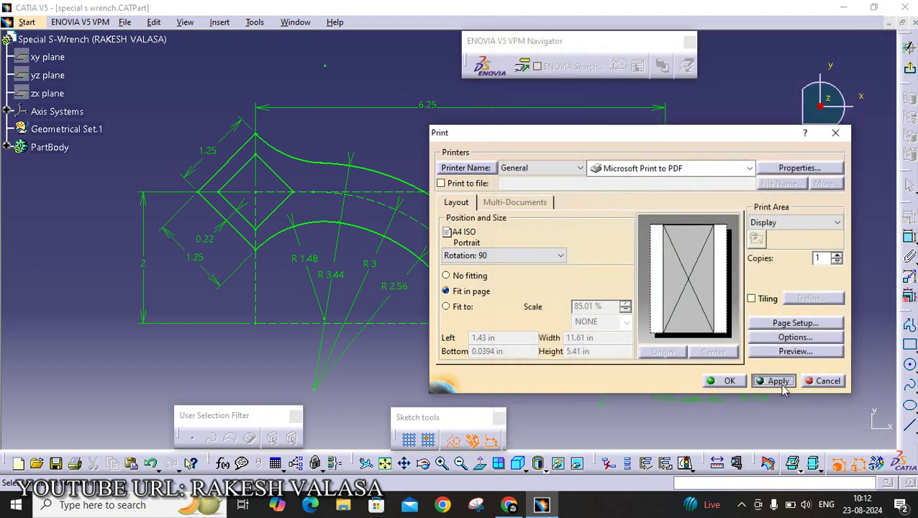
Print the sketch to the Desktop as PDF file '2', then minimise CATIA
left_click(760, 379)
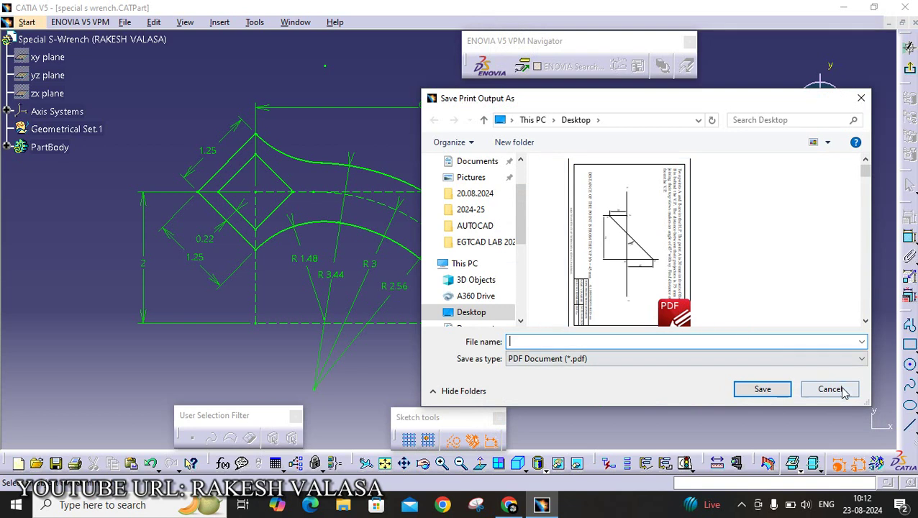
left_click(800, 389)
left_click(728, 381)
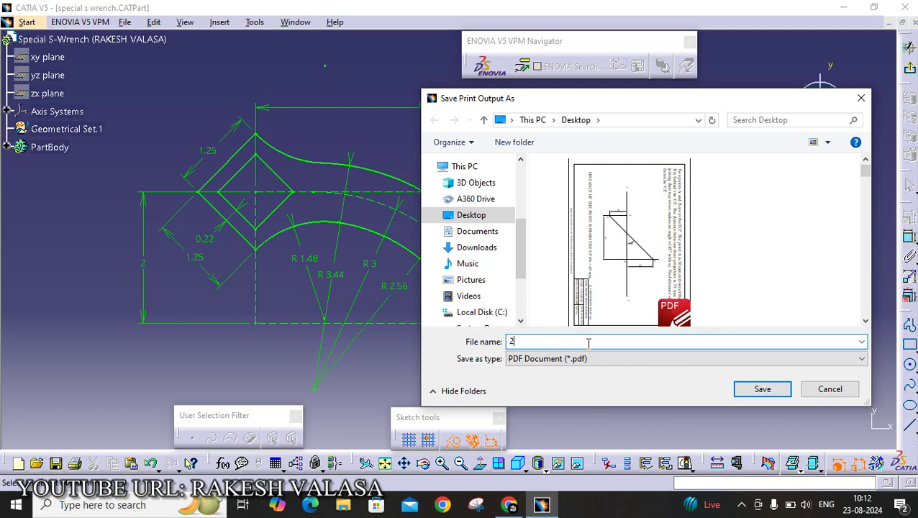
left_click(761, 389)
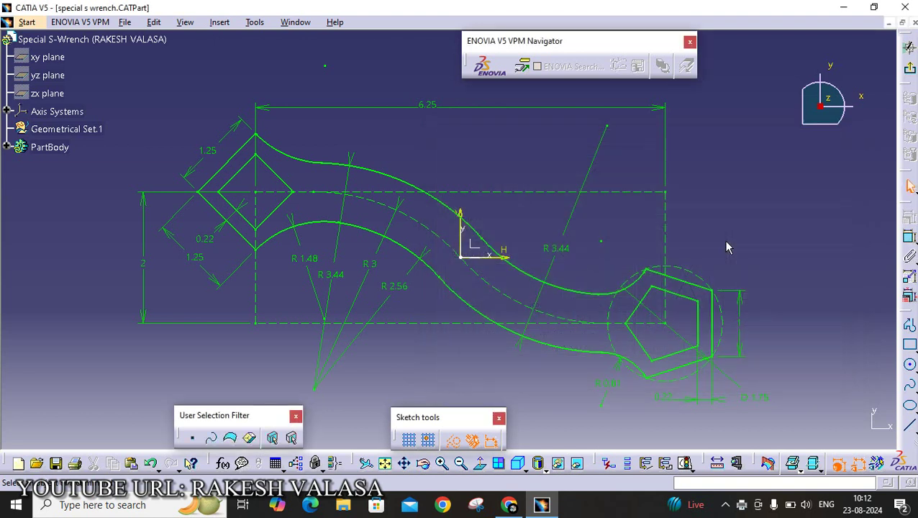
left_click(843, 7)
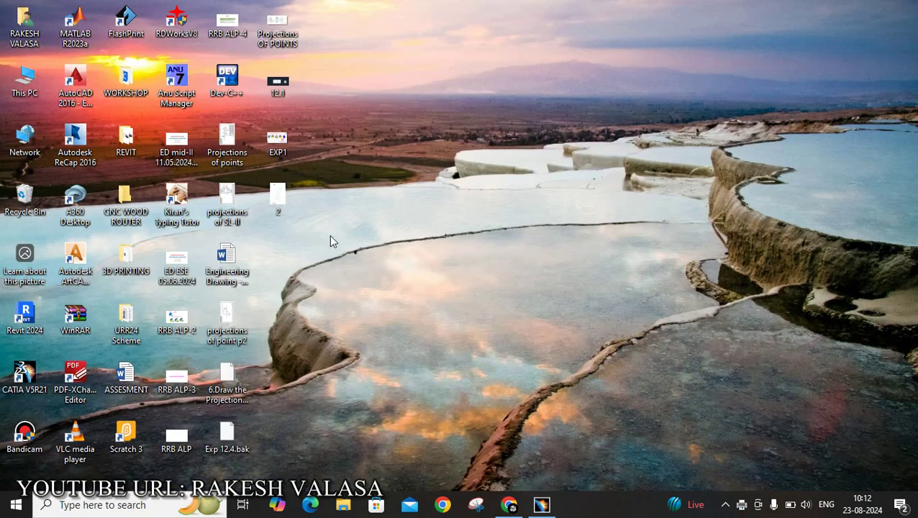
Open PDF '2' in PDF-XChange Editor and scroll through the wrench drawing
double_click(280, 201)
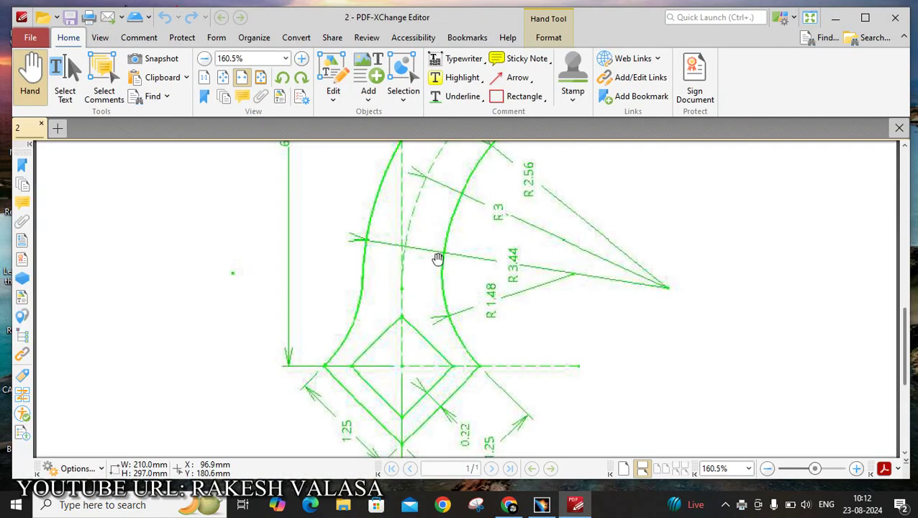
scroll(471, 300, "up", 3)
scroll(502, 319, "up", 5)
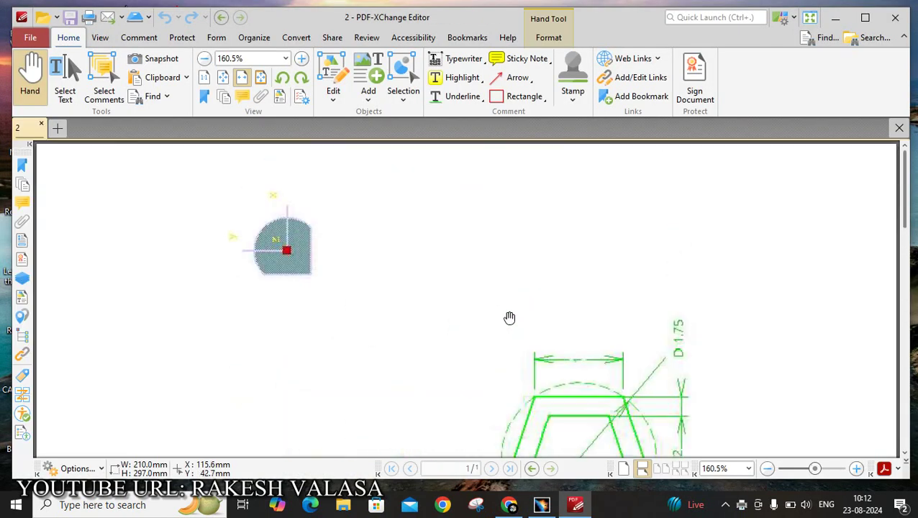
scroll(510, 317, "down", 5)
scroll(511, 315, "down", 5)
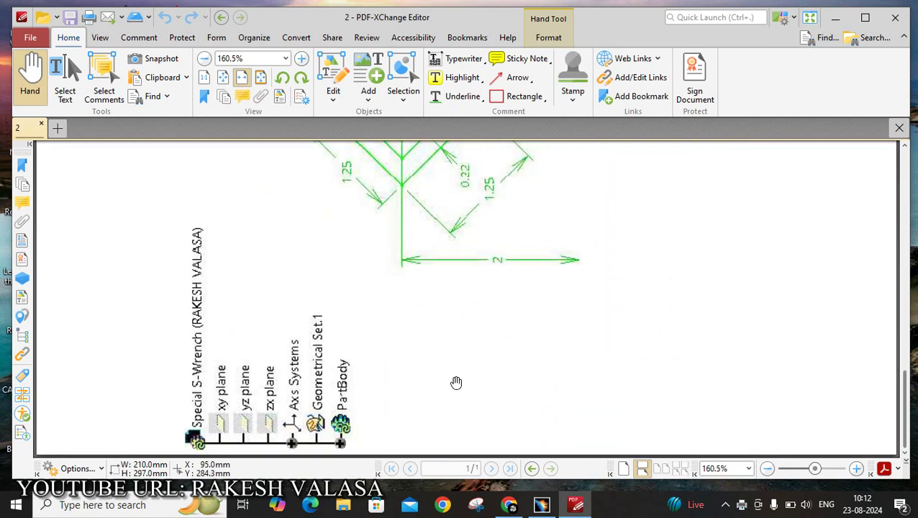
scroll(549, 360, "up", 5)
scroll(553, 353, "up", 4)
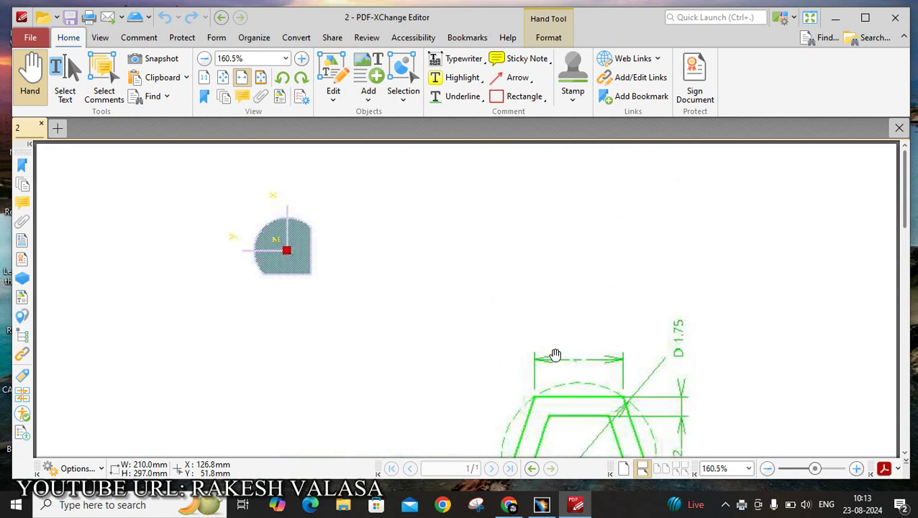
scroll(556, 353, "down", 2)
scroll(559, 352, "down", 4)
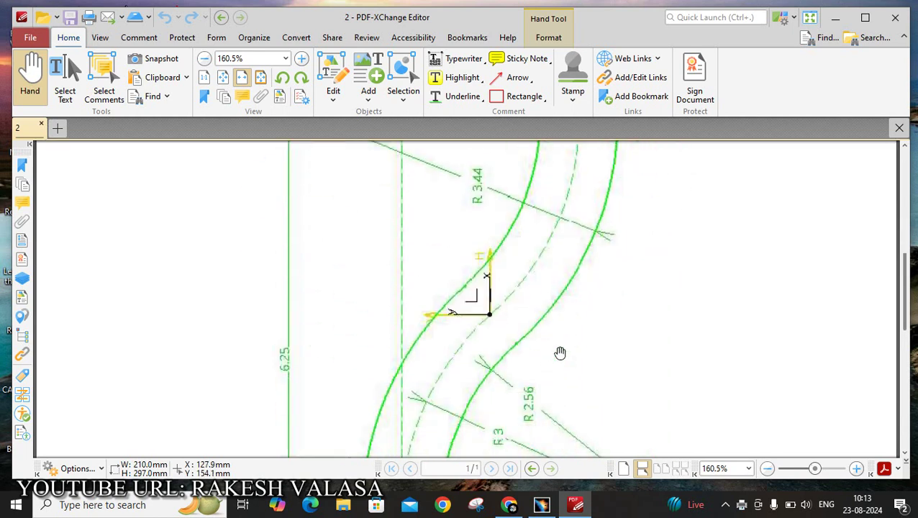
scroll(560, 356, "down", 5)
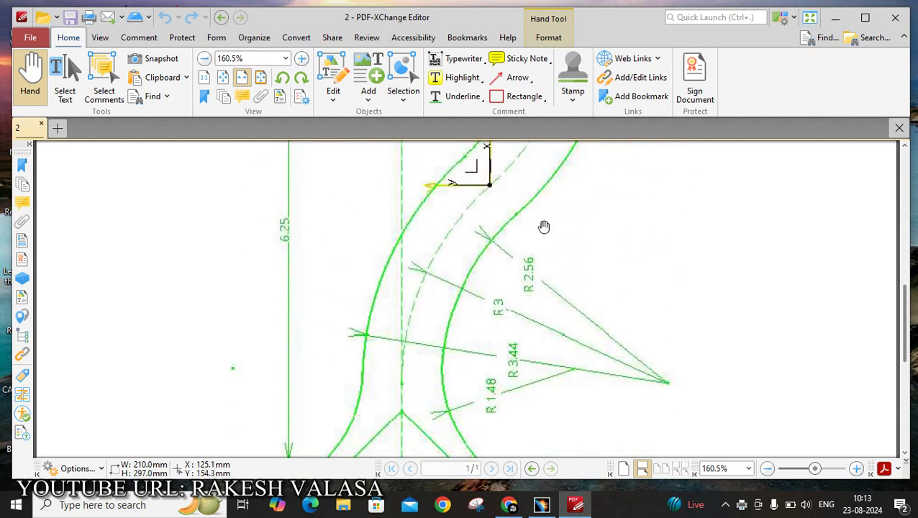
scroll(543, 228, "up", 3)
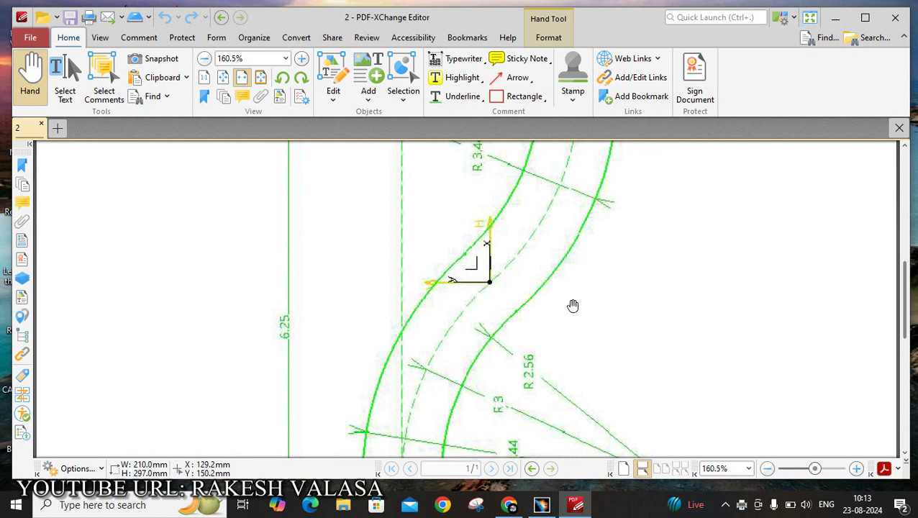
scroll(624, 346, "down", 3)
scroll(625, 346, "down", 1)
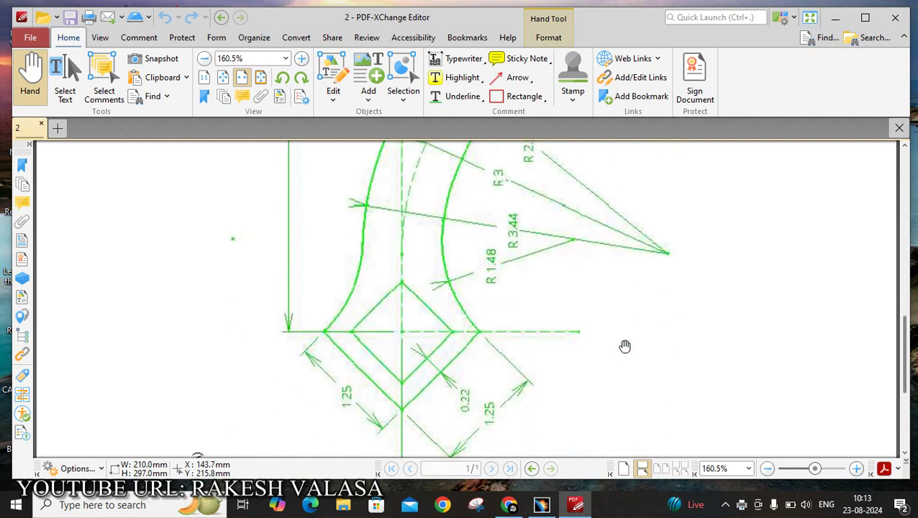
scroll(637, 324, "up", 1)
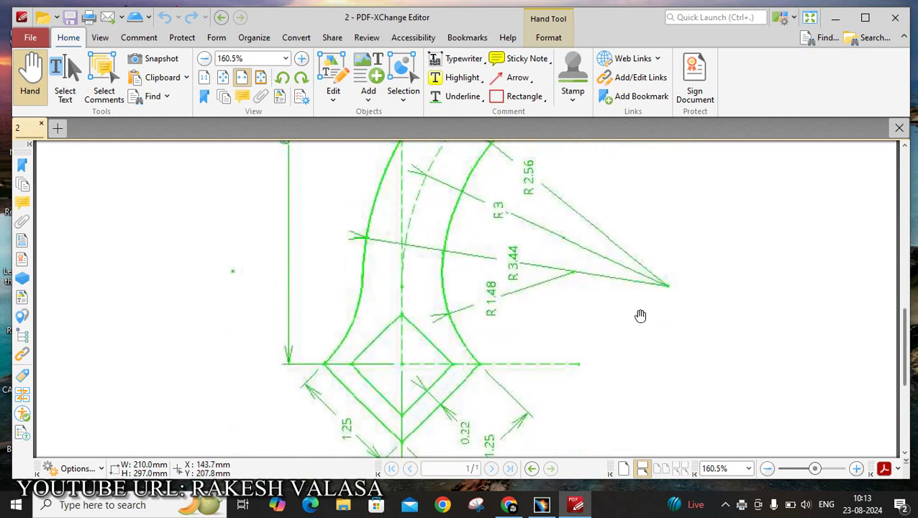
Compare the PDF with the CATIA sketch, ending back in CATIA's Print dialog
left_click(543, 504)
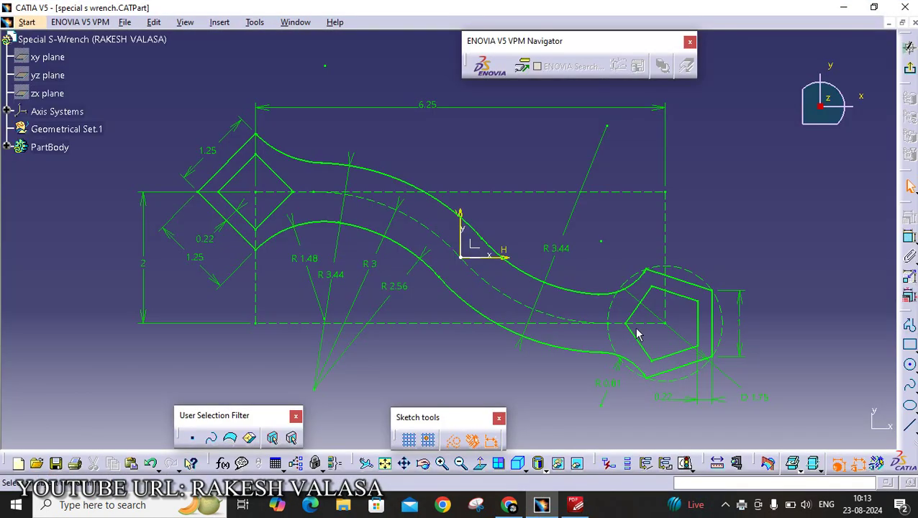
left_click(576, 504)
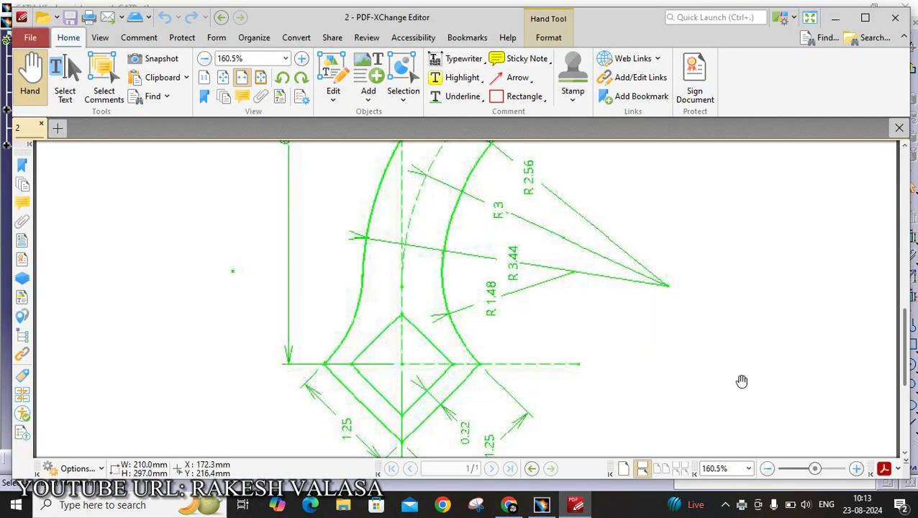
scroll(741, 381, "up", 6)
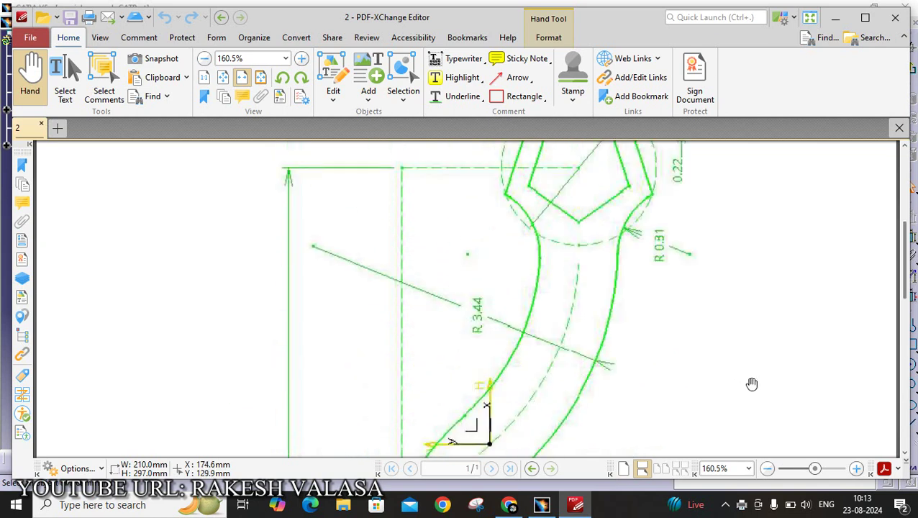
left_click(543, 504)
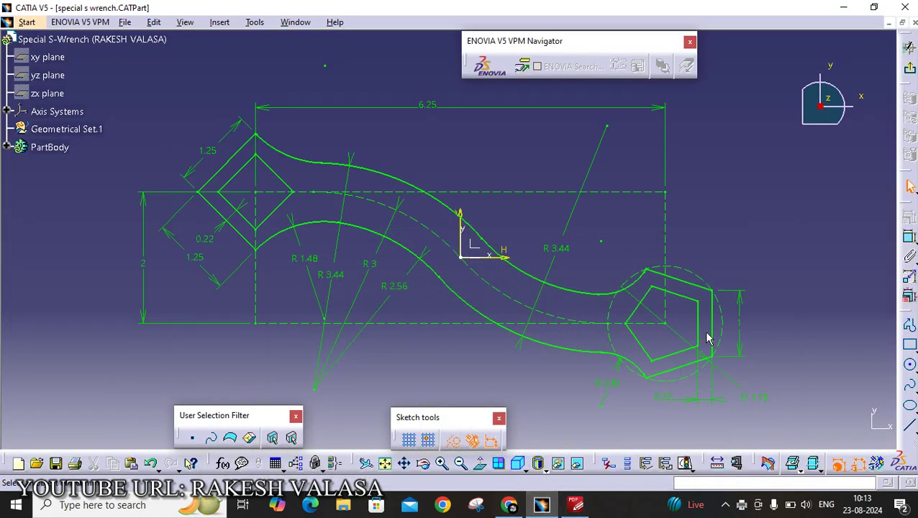
key("ctrl+p")
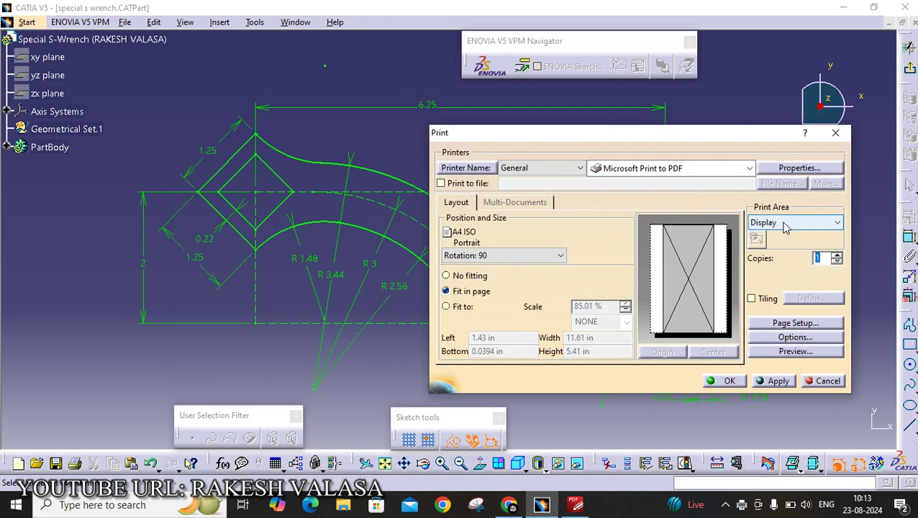
Set Print Area to a Selection box around the whole wrench sketch and preview it
left_click(786, 226)
left_click(780, 255)
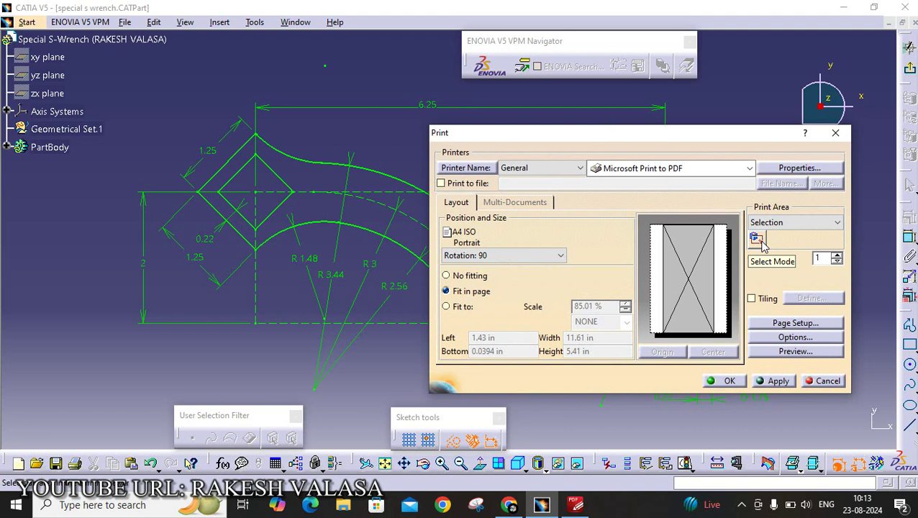
left_click(758, 240)
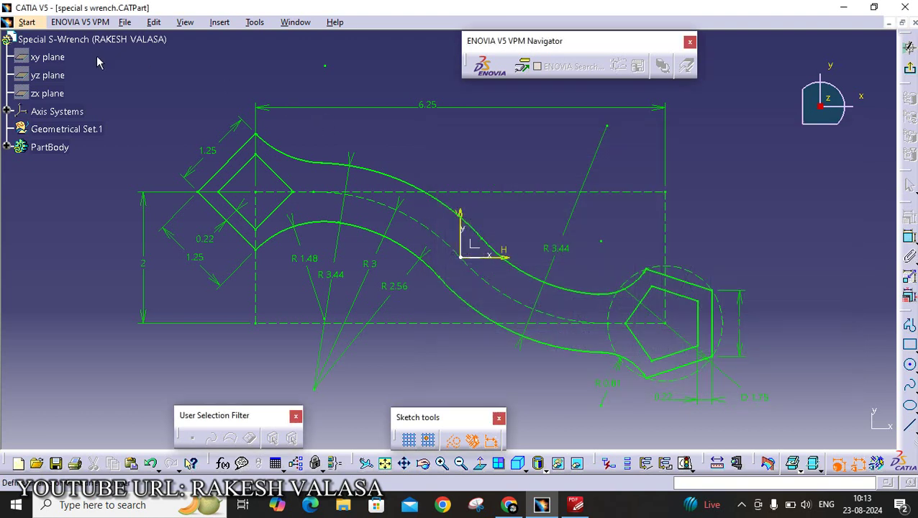
left_click(96, 60)
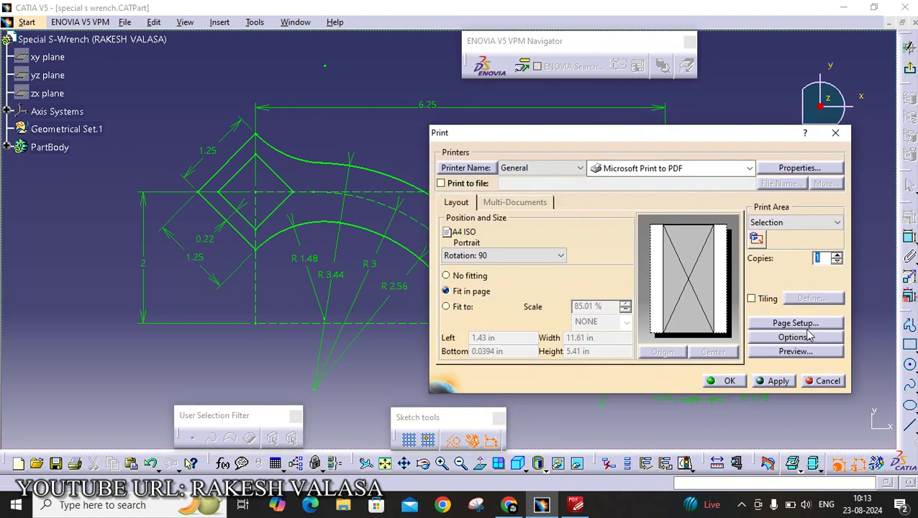
left_click(755, 240)
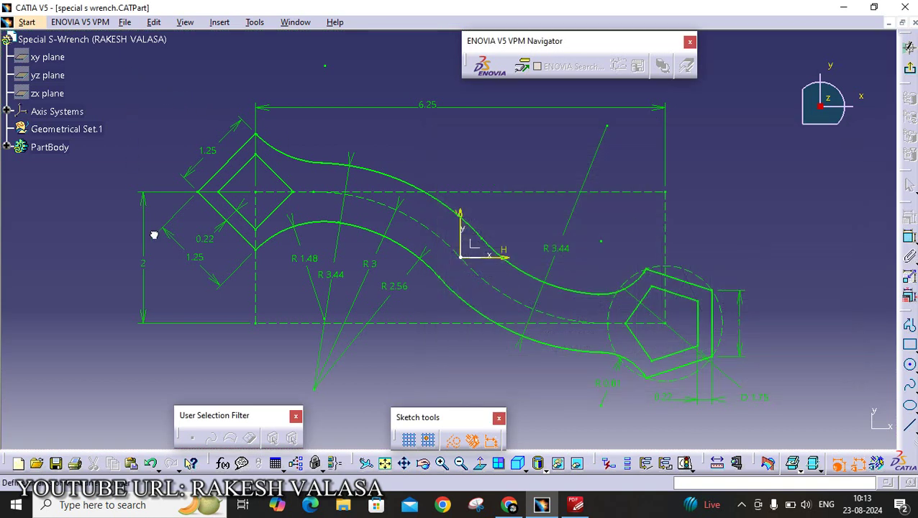
left_click_drag(376, 371, 784, 428)
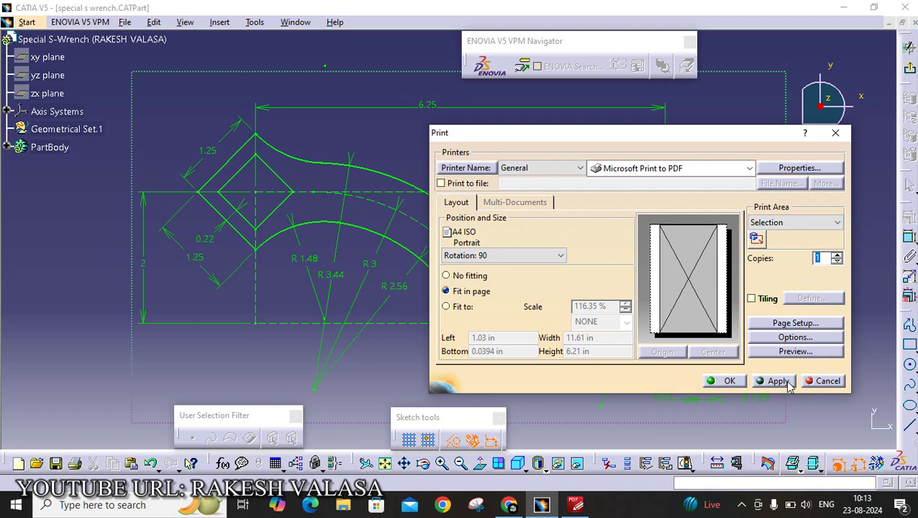
left_click(792, 351)
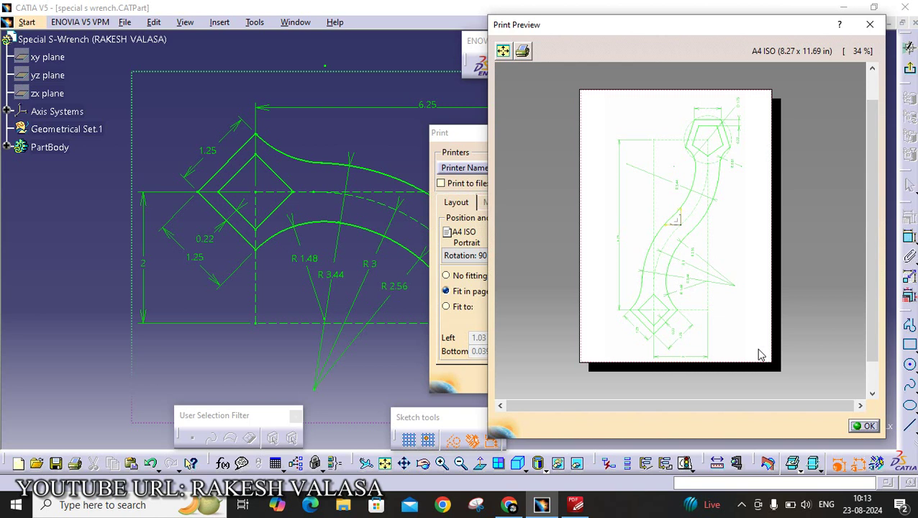
left_click(870, 24)
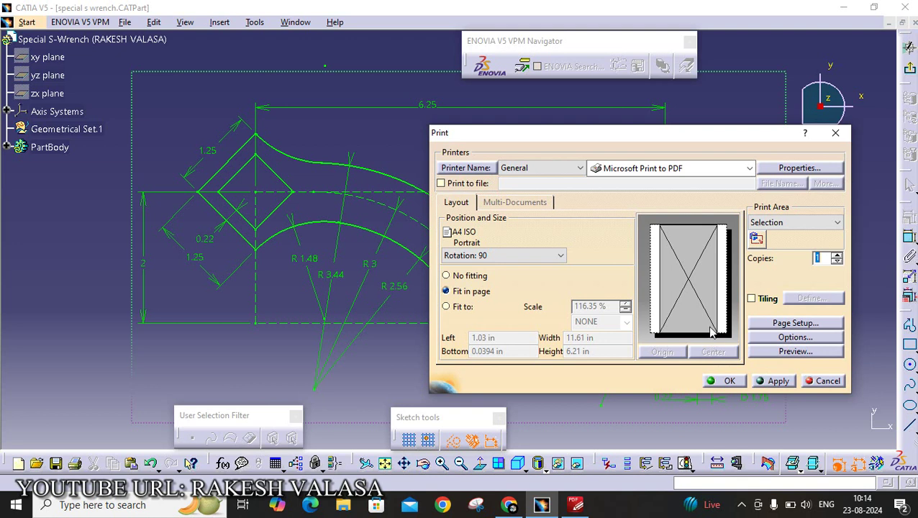
Choose Greyscale printing and return the Print Area to Display at 85.01% scale
left_click(764, 338)
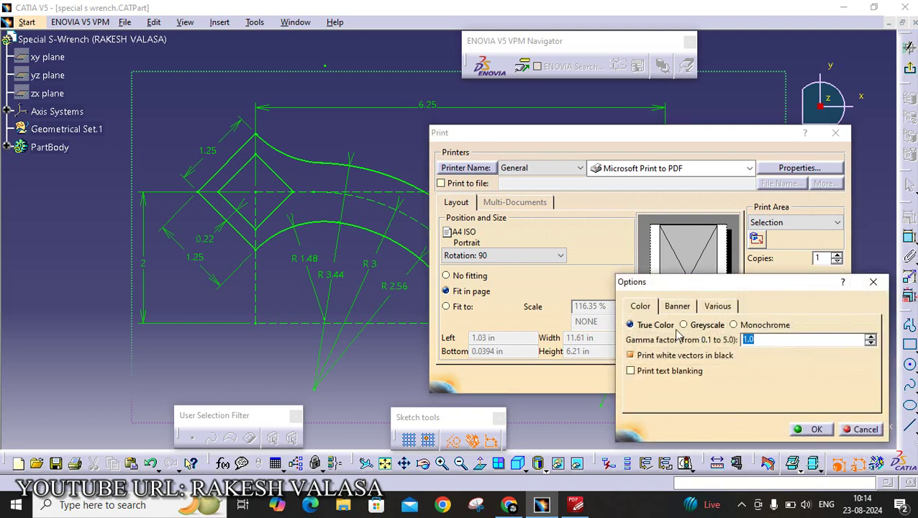
left_click(683, 325)
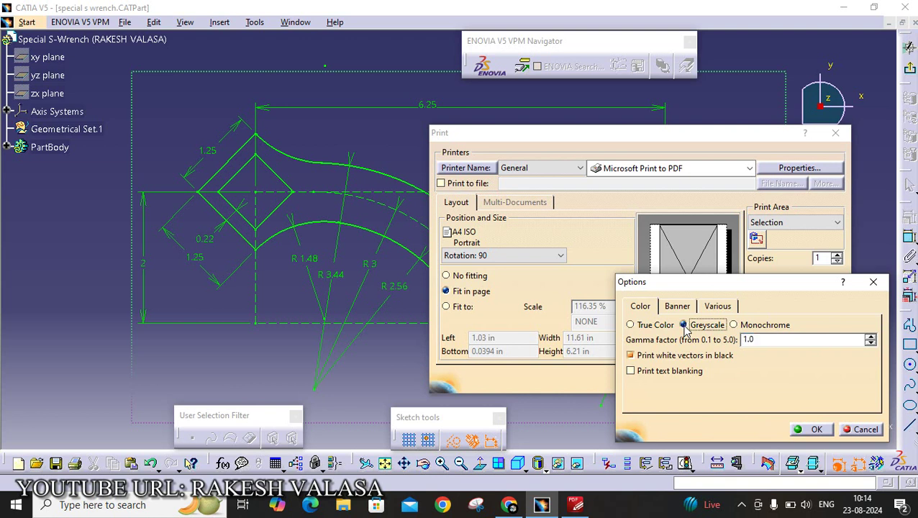
left_click(806, 430)
left_click(794, 228)
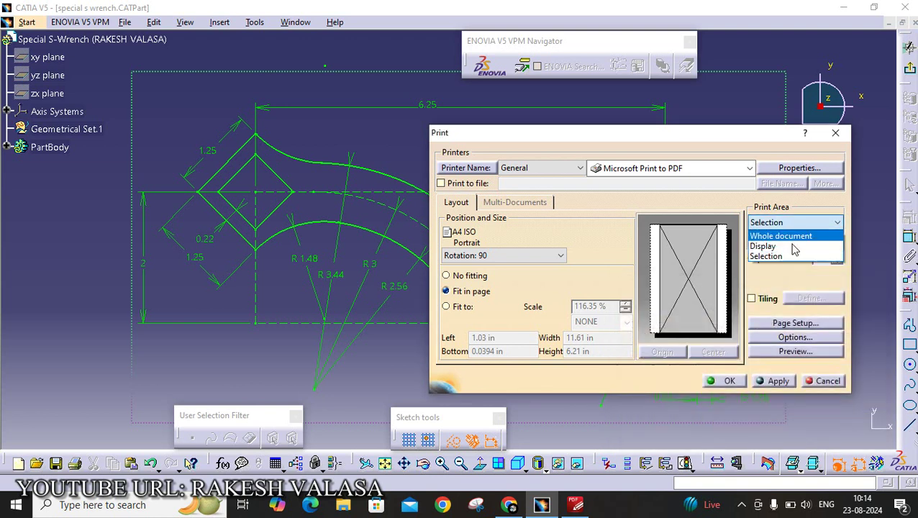
left_click(791, 246)
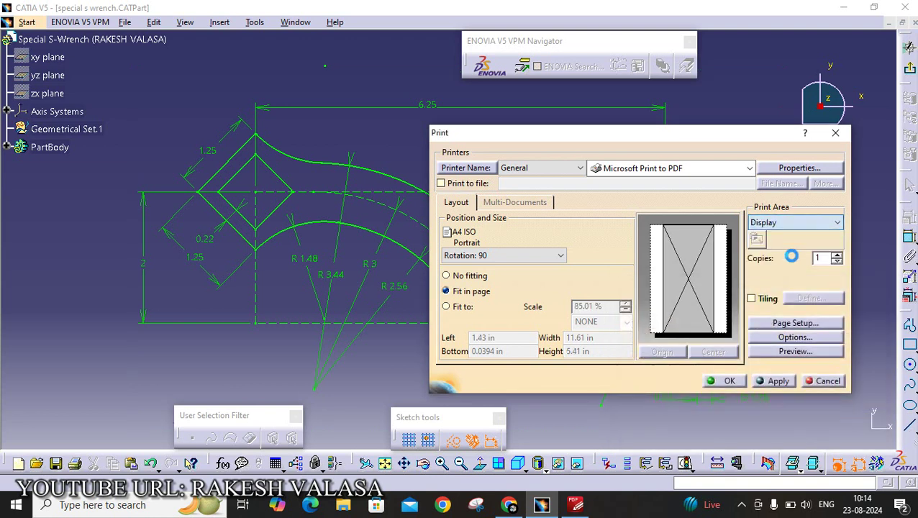
Preview the greyscale page, save it as PDF '1' on the Desktop, then minimise CATIA
left_click(795, 351)
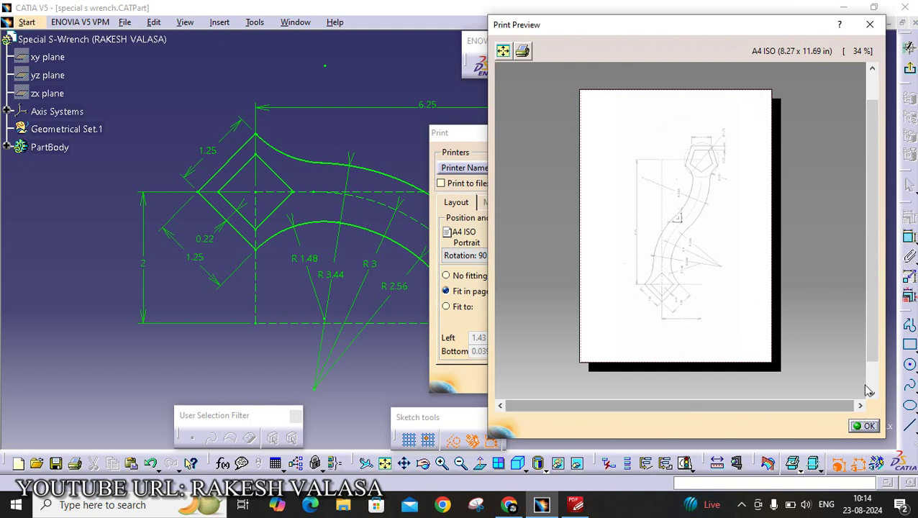
left_click(864, 426)
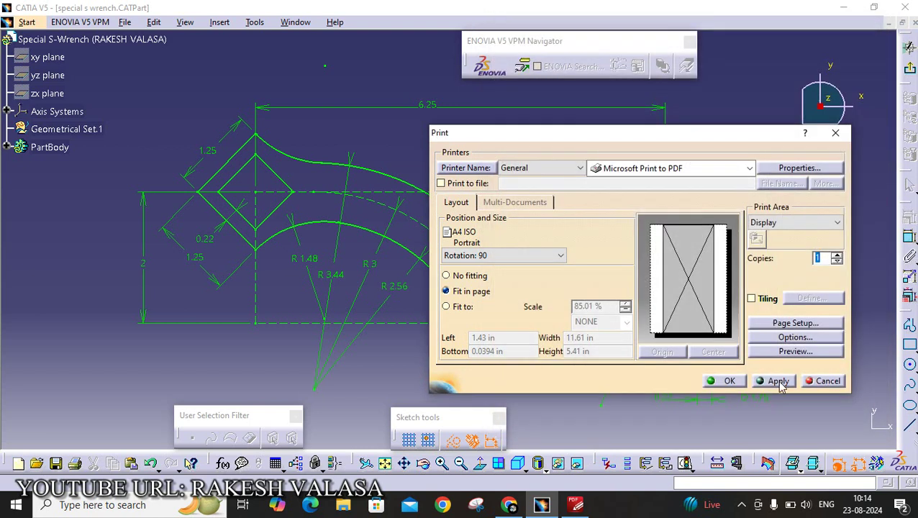
left_click(778, 382)
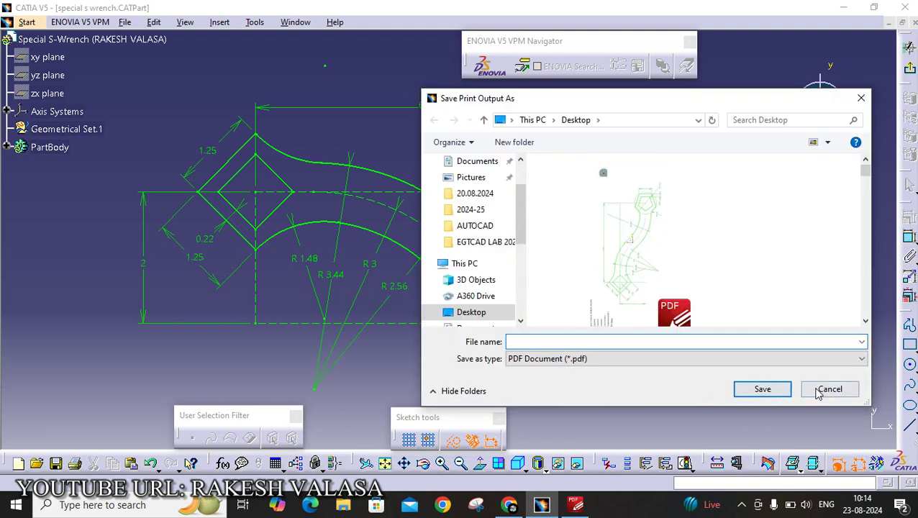
left_click(820, 391)
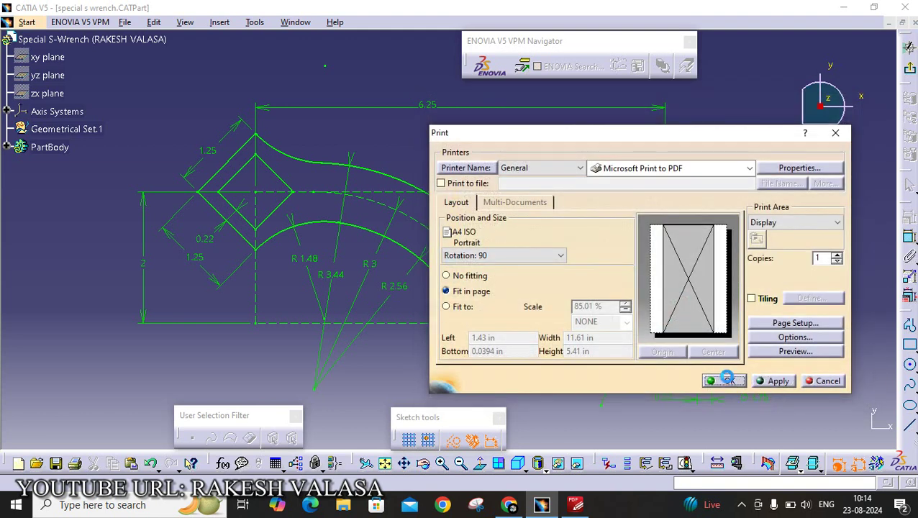
left_click(727, 380)
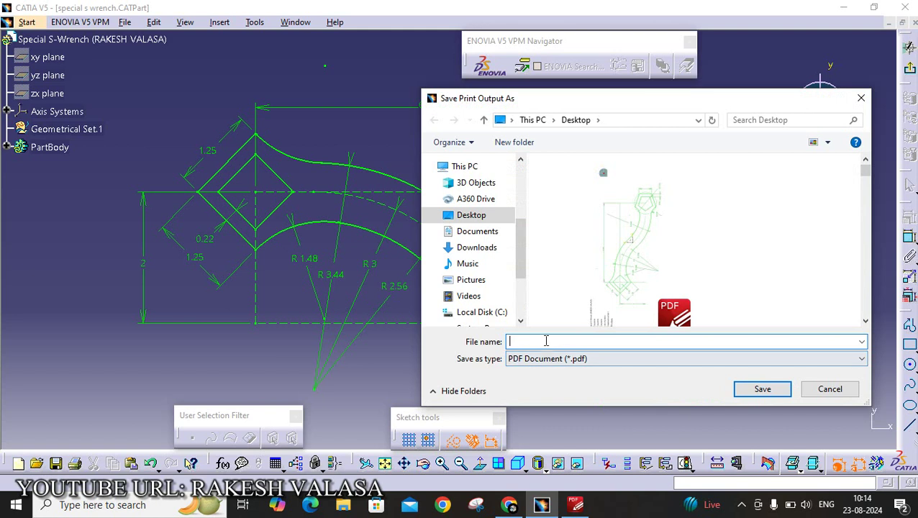
type("1")
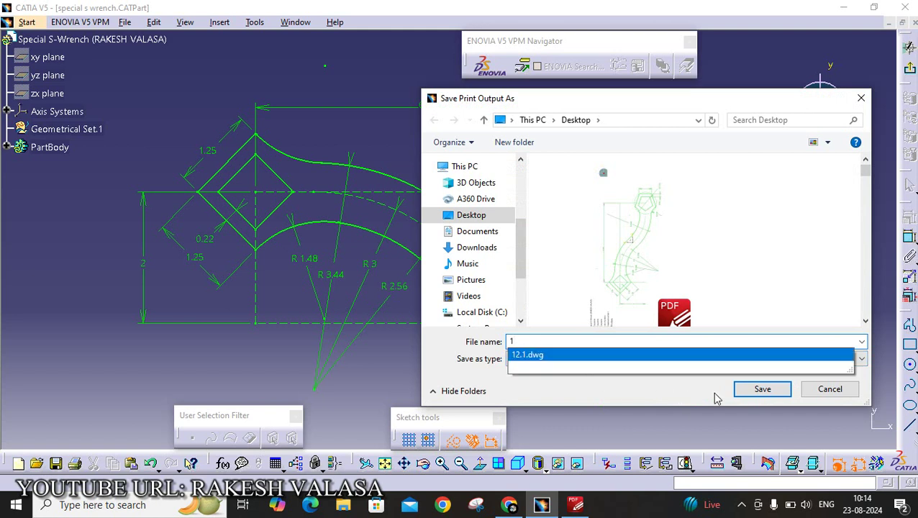
left_click(762, 388)
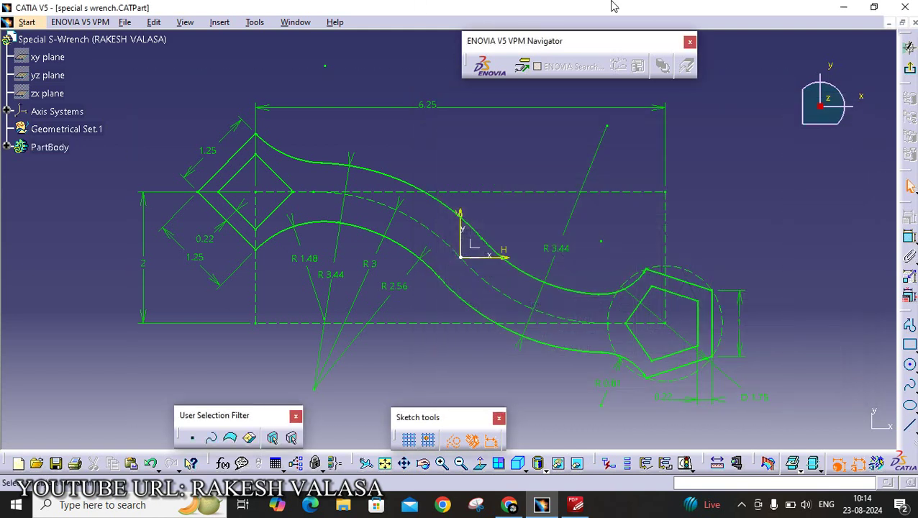
left_click(836, 7)
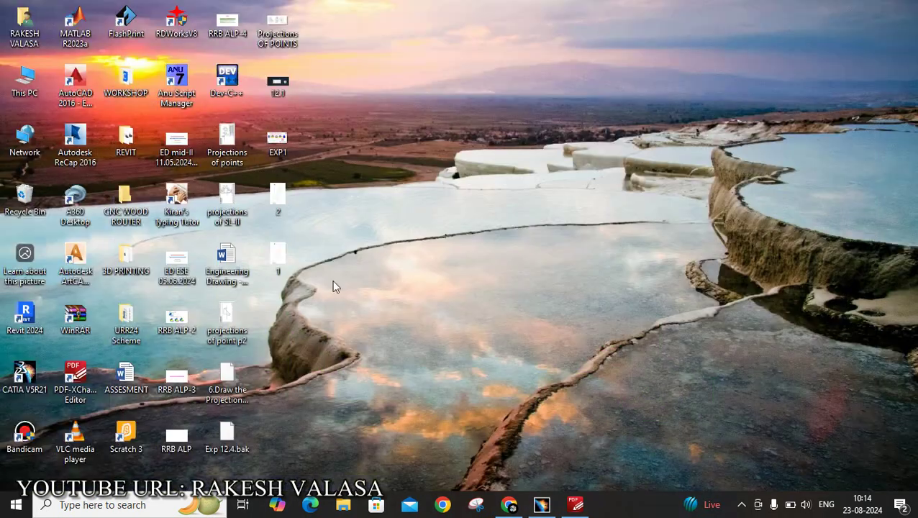
double_click(279, 259)
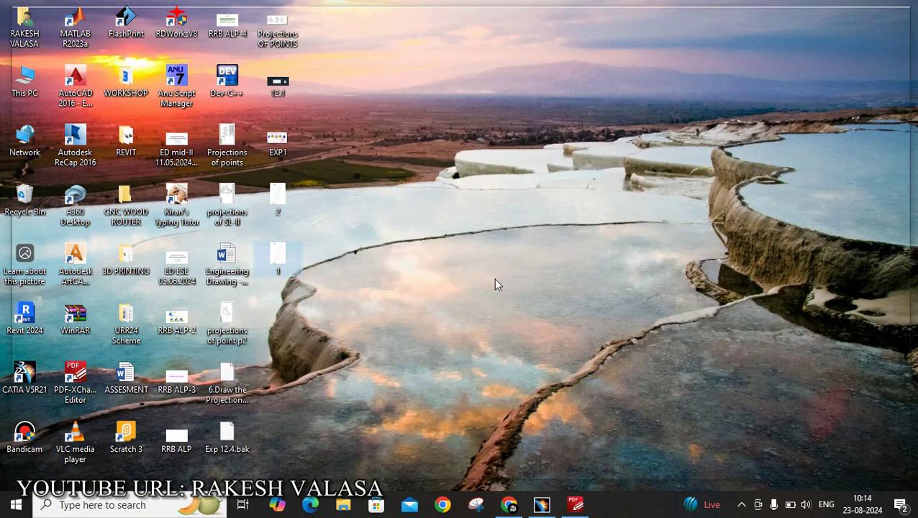
scroll(593, 375, "up", 10)
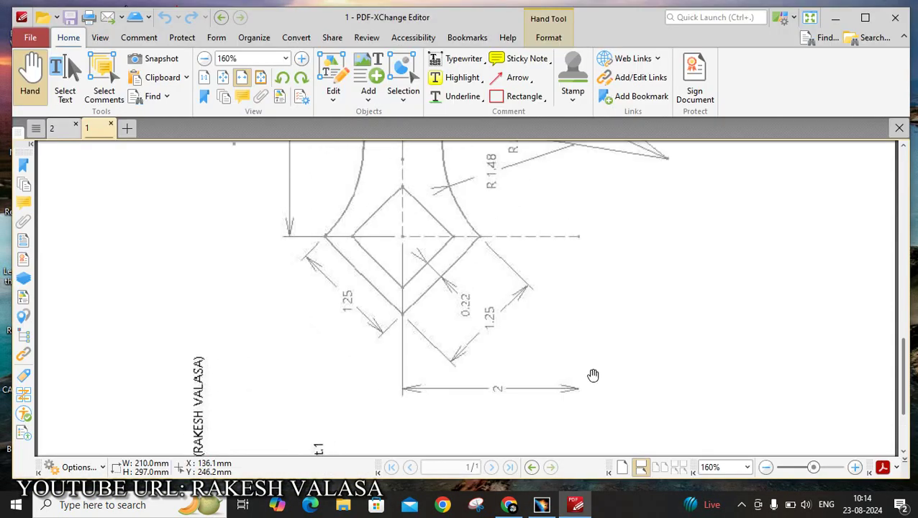
scroll(593, 374, "up", 5)
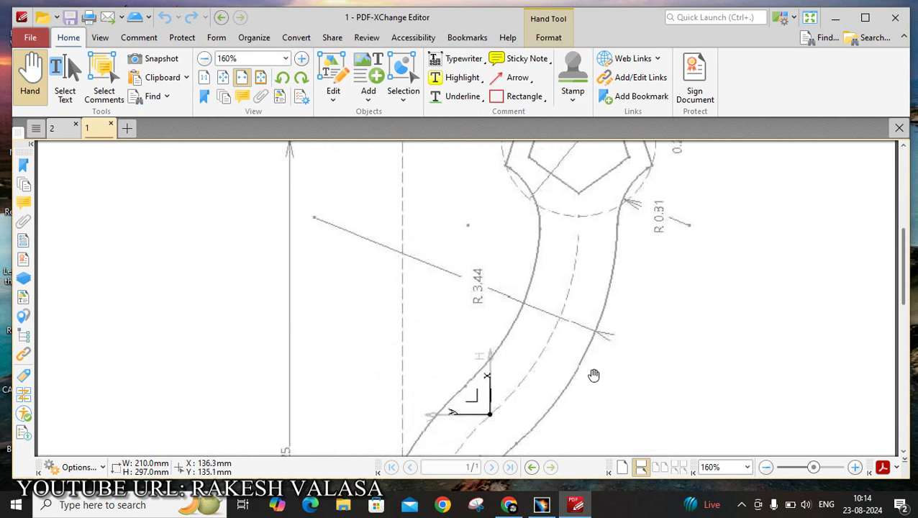
scroll(593, 375, "up", 7)
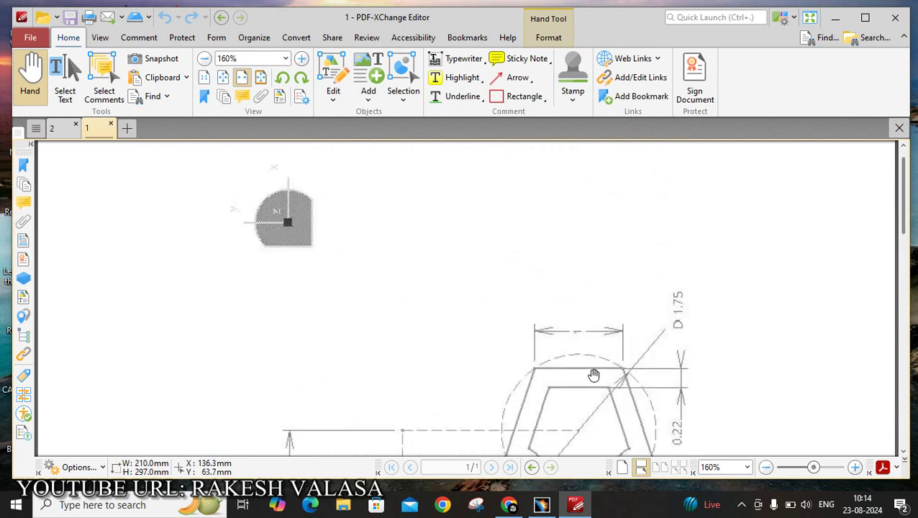
scroll(592, 375, "down", 20)
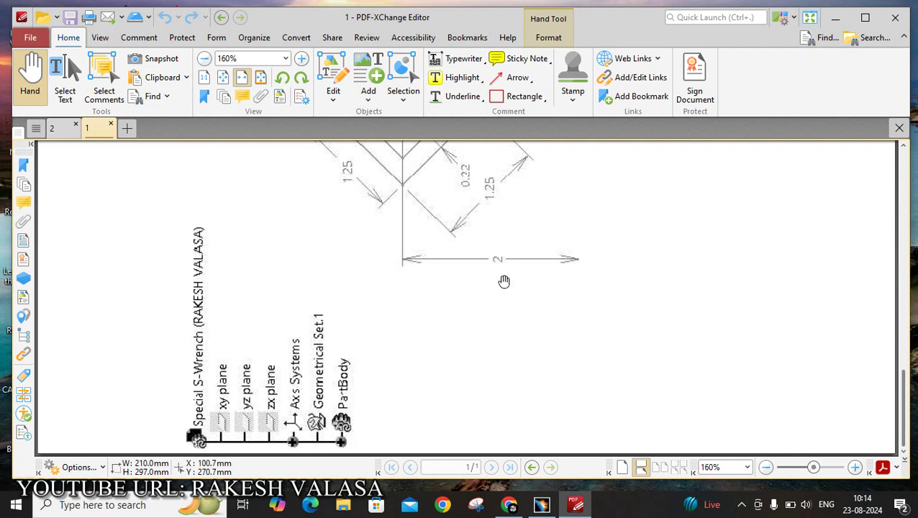
left_click(895, 17)
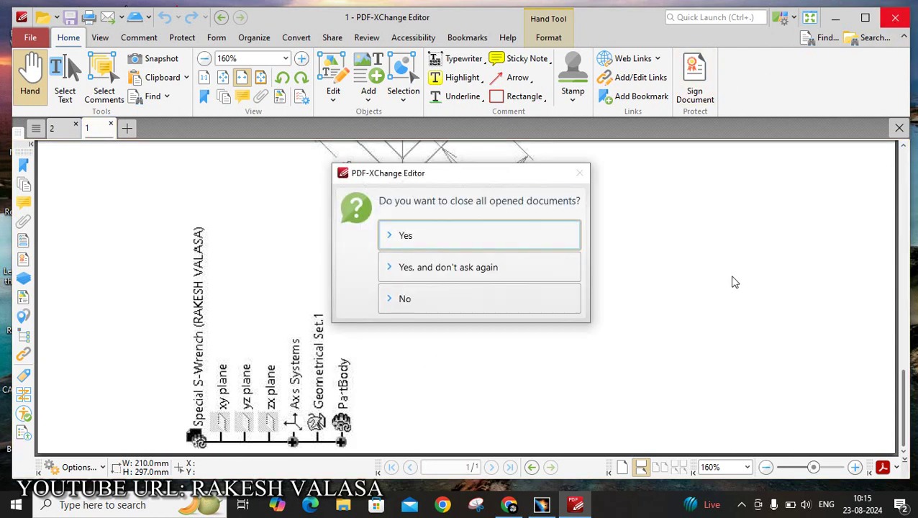
left_click(522, 236)
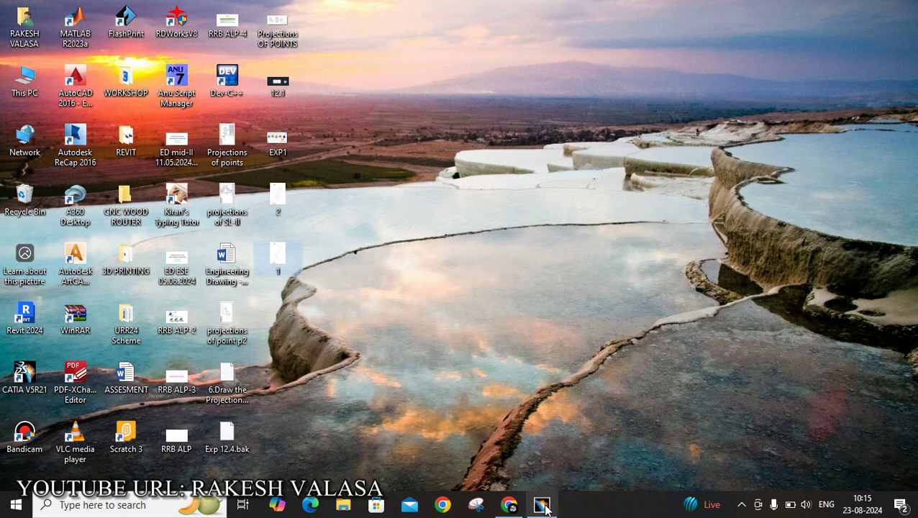
Restore CATIA, expand PartBody, Sketch.1 and Constraints in the tree, then bring up Print settings
left_click(541, 505)
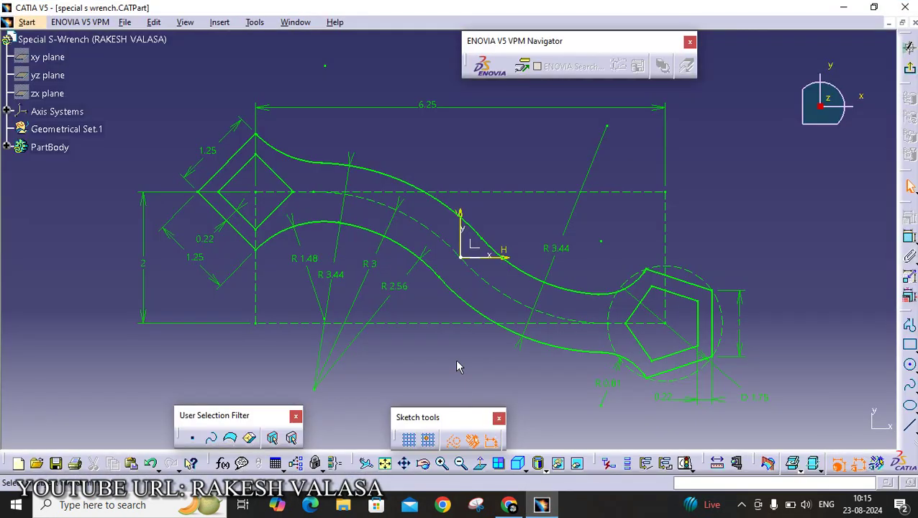
left_click(5, 147)
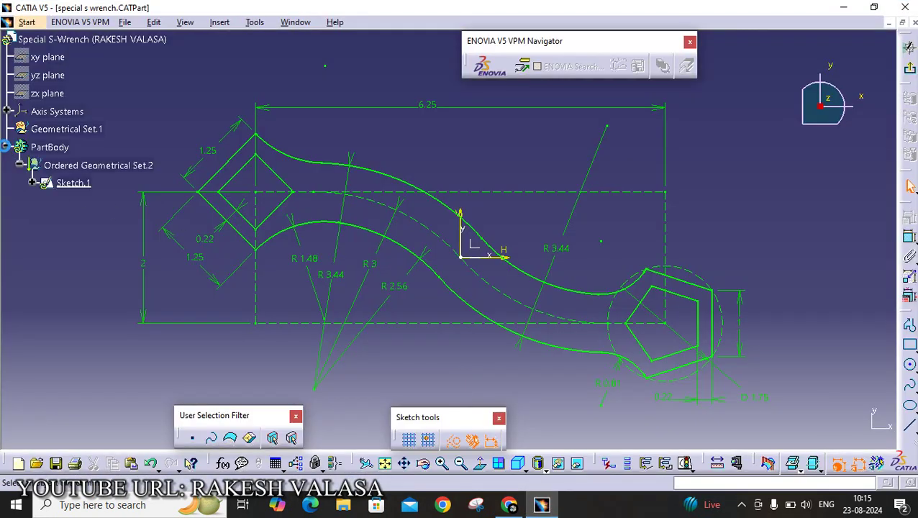
left_click(32, 183)
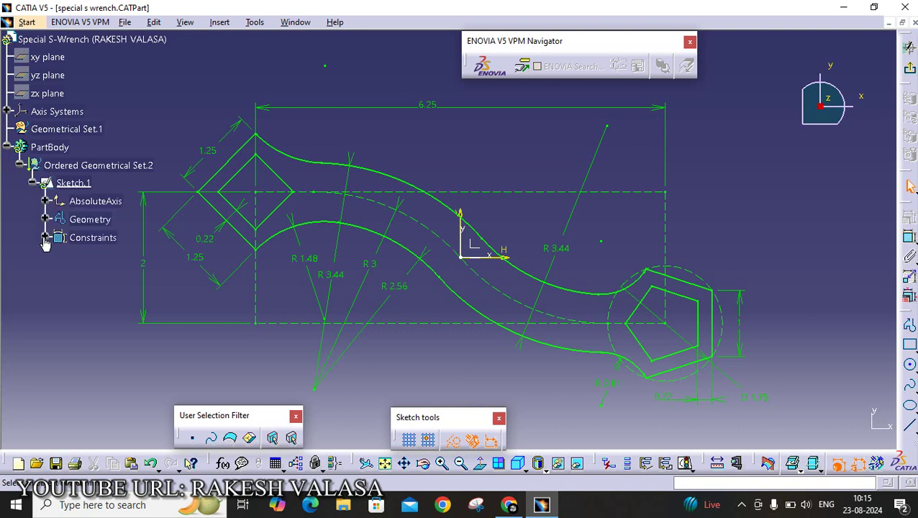
left_click(45, 238)
scroll(156, 230, "up", 5)
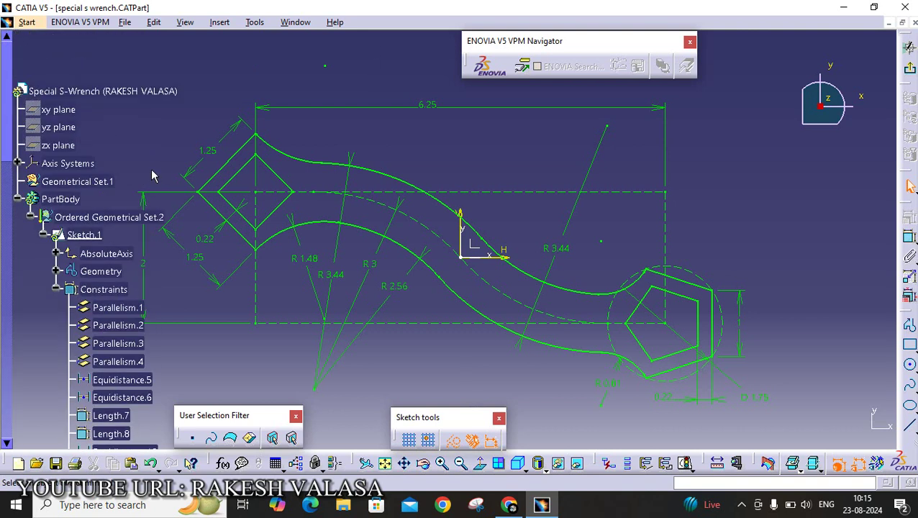
scroll(152, 173, "down", 2)
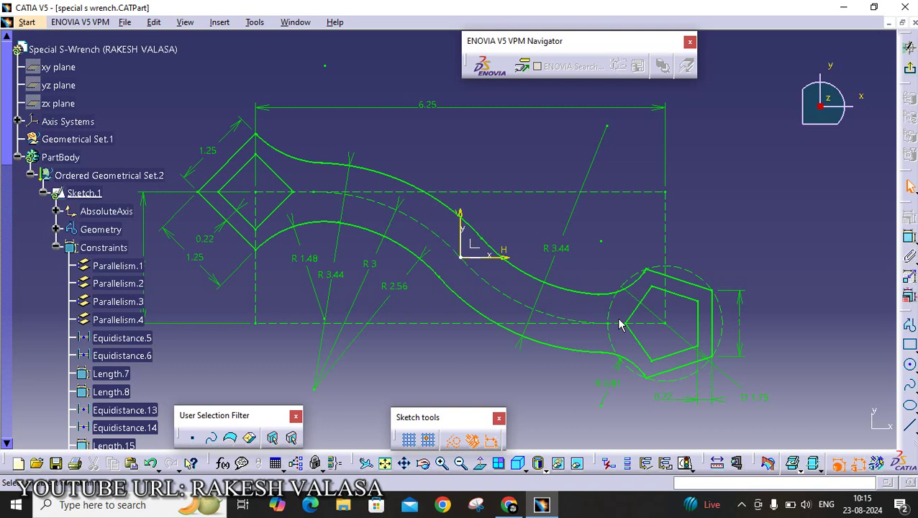
key("ctrl+p")
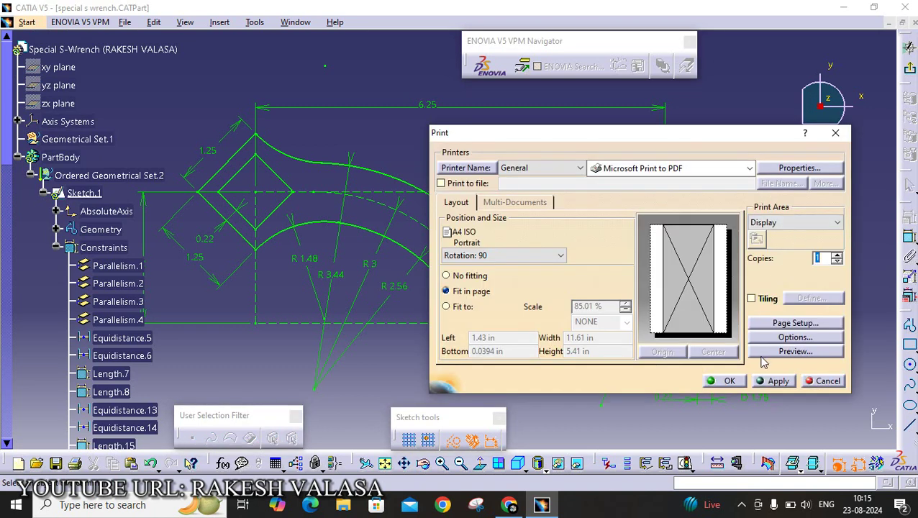
Apply the Microsoft Print to PDF settings and start printing the sketch
left_click(777, 382)
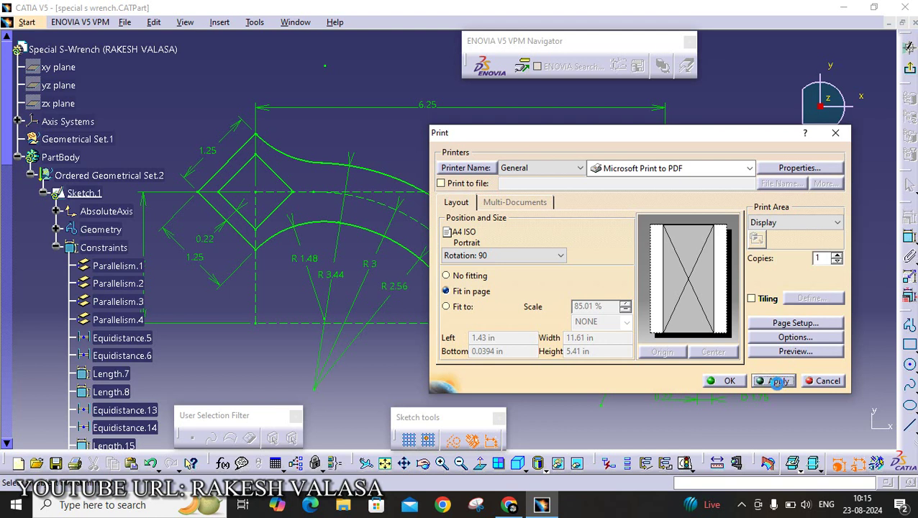
left_click(735, 383)
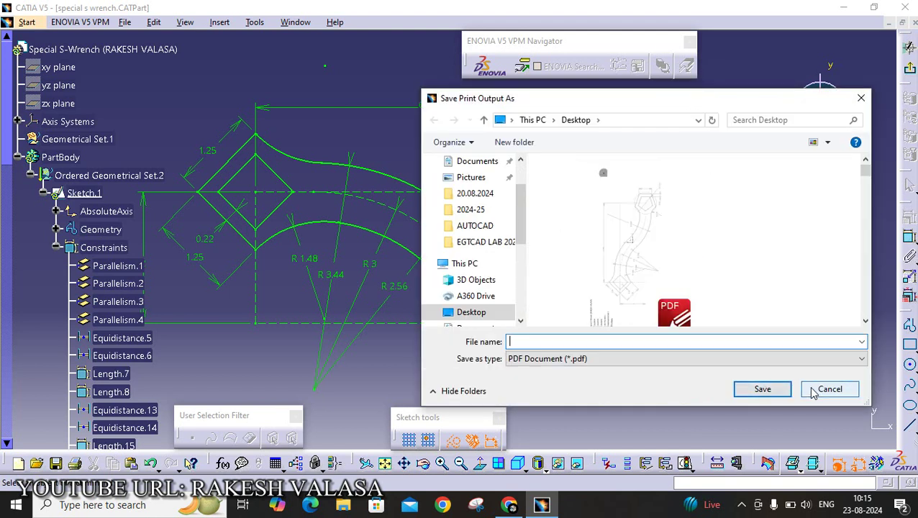
left_click(812, 390)
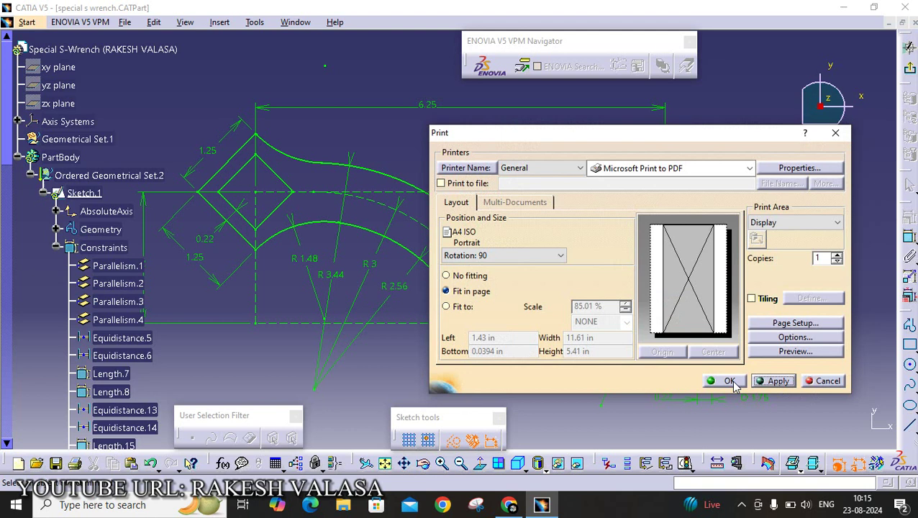
left_click(730, 381)
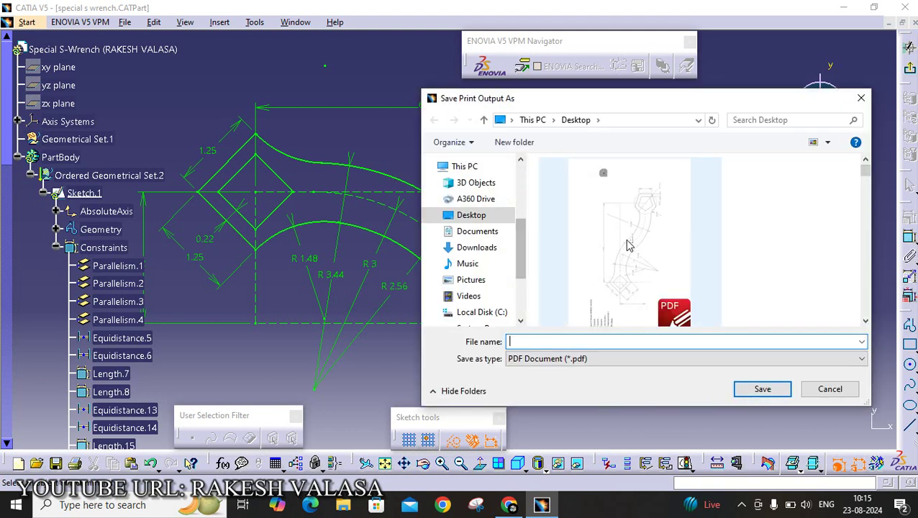
Save the PDF output as '3', confirm the print job, and minimise CATIA
type("2")
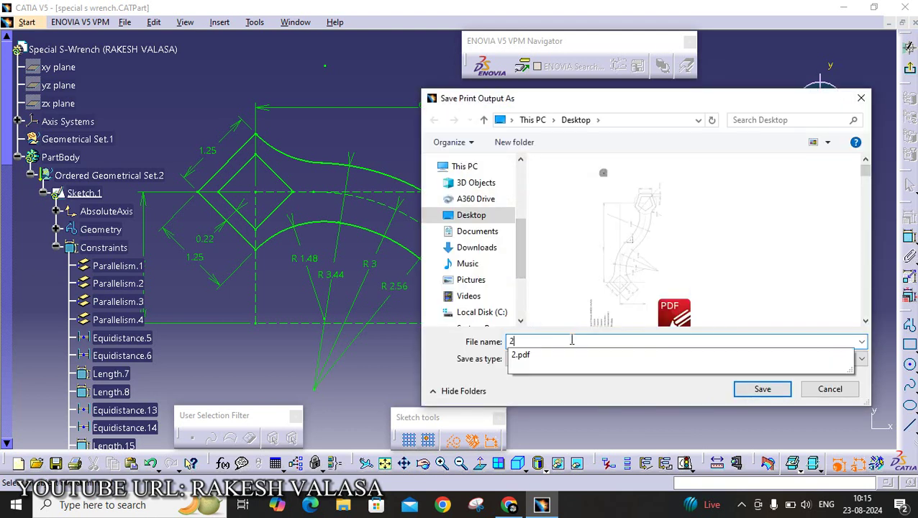
key("BackSpace")
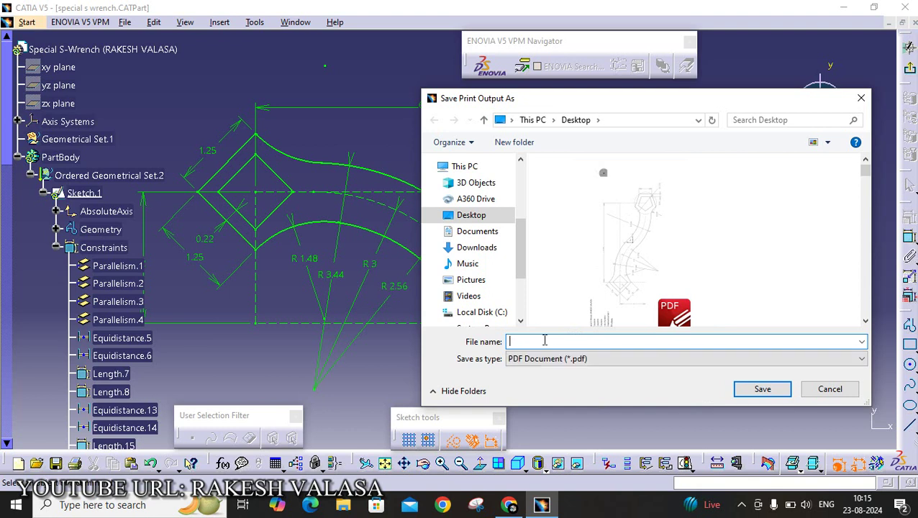
type("3")
left_click(741, 390)
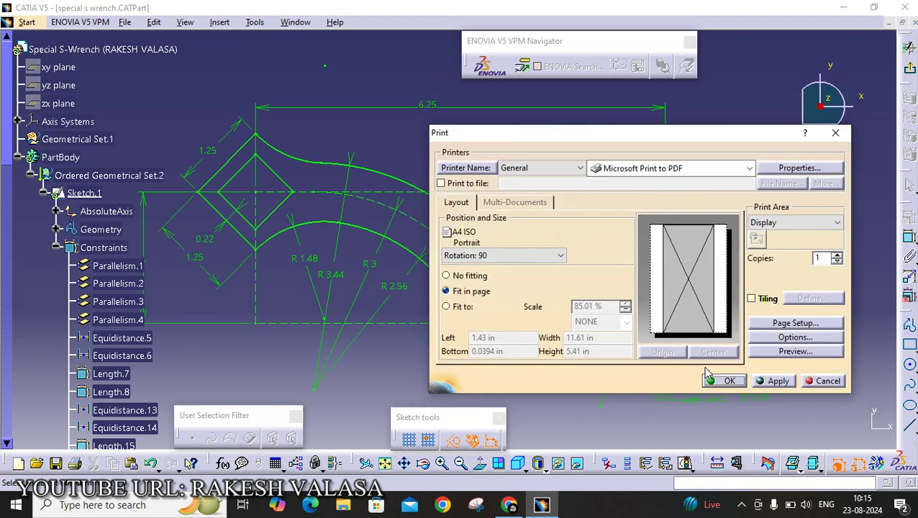
left_click(722, 380)
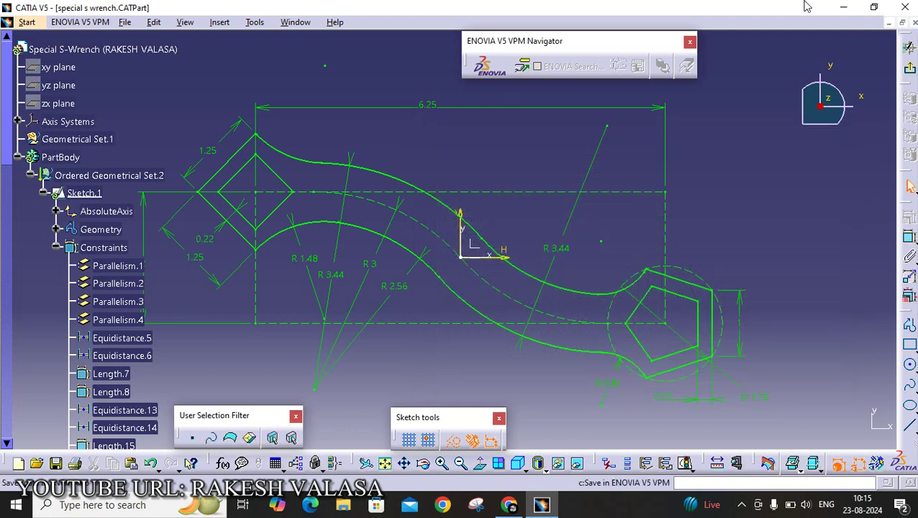
left_click(843, 7)
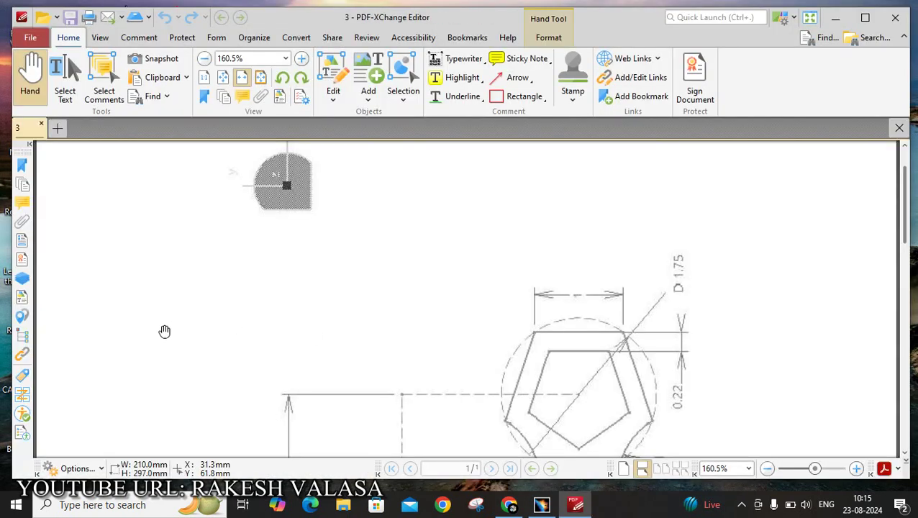
scroll(180, 339, "down", 3)
scroll(180, 339, "down", 8)
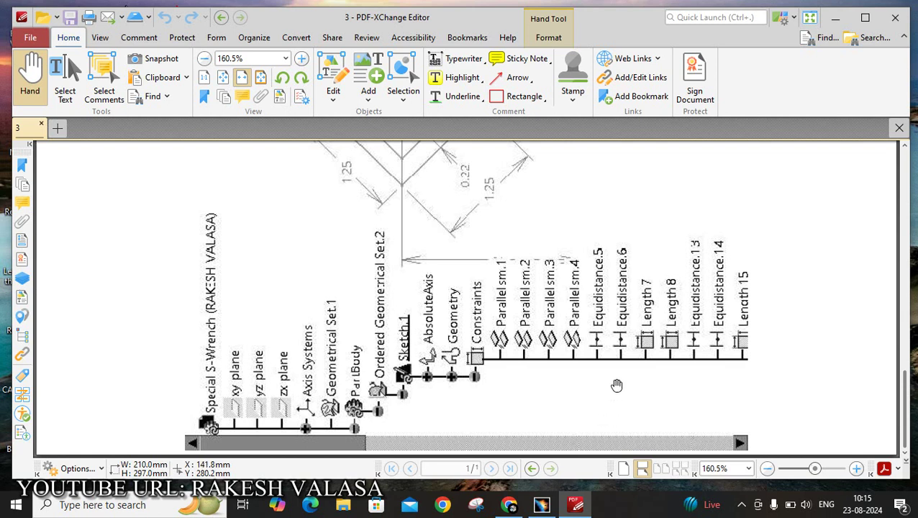
scroll(518, 364, "up", 5)
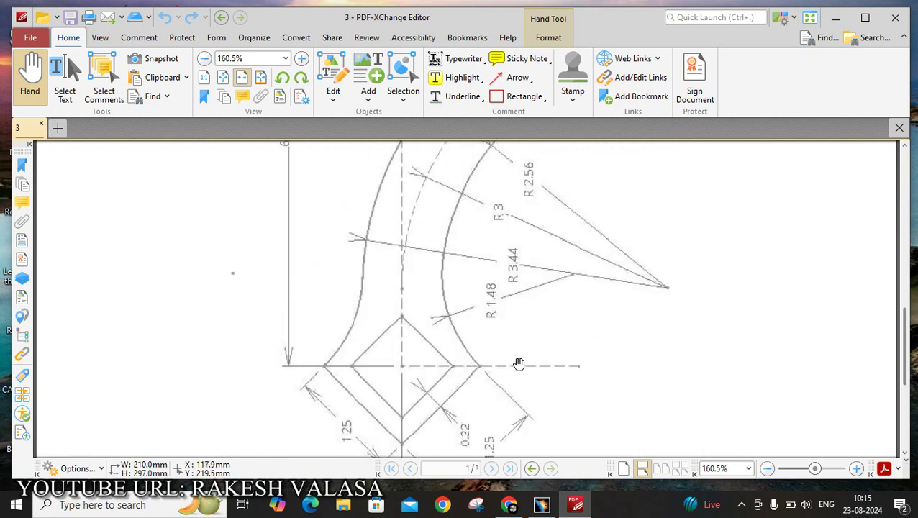
scroll(519, 364, "up", 3)
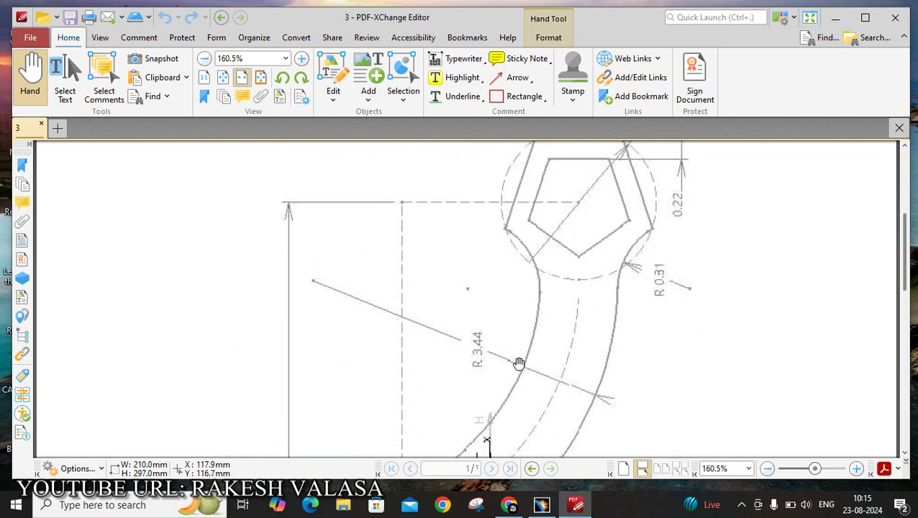
scroll(519, 364, "up", 3)
scroll(519, 364, "down", 3)
scroll(521, 362, "up", 4)
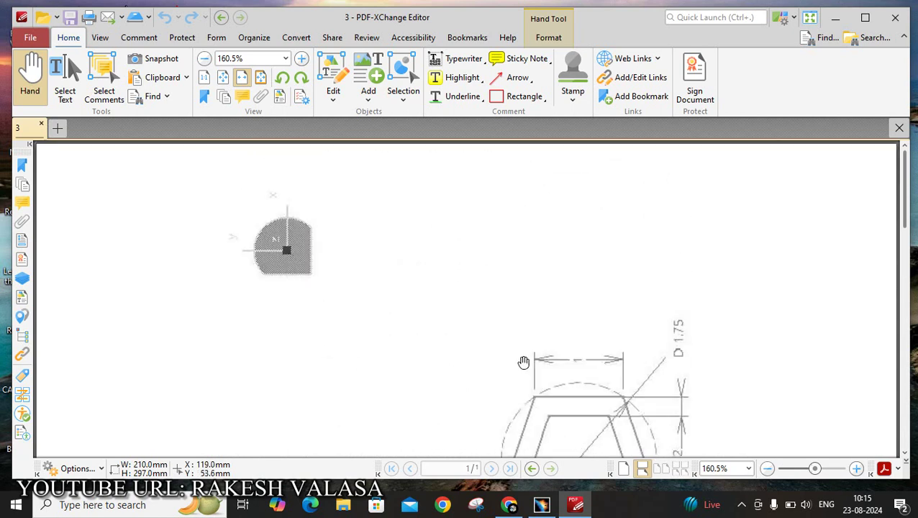
left_click(894, 17)
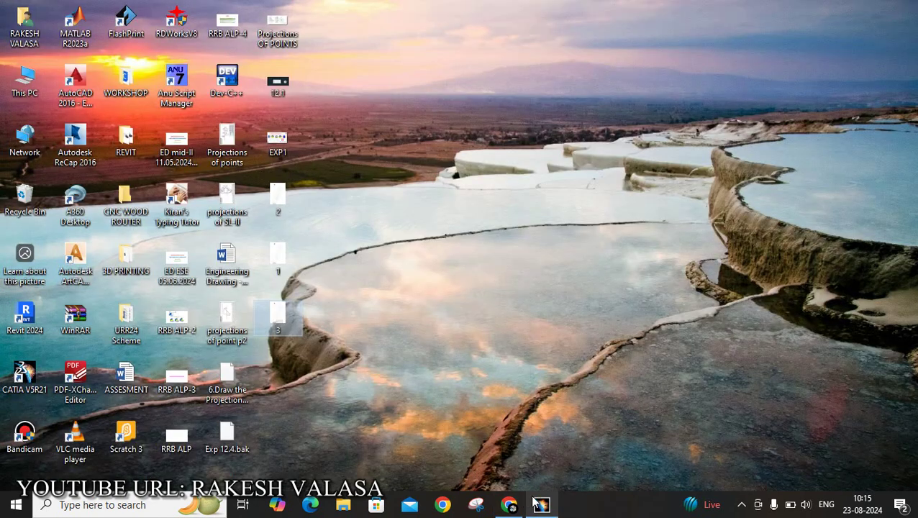
Switch through Chrome back to the CATIA wrench sketch window with its expanded tree
left_click(509, 504)
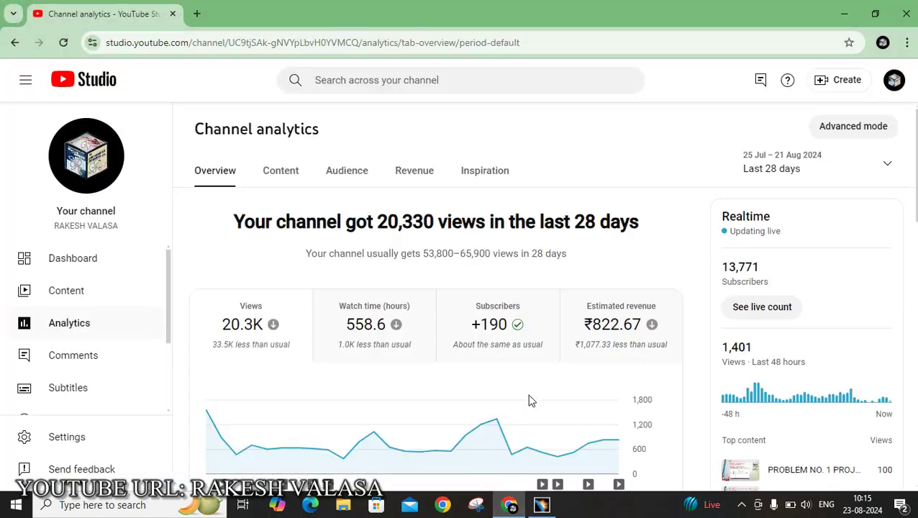
left_click(541, 504)
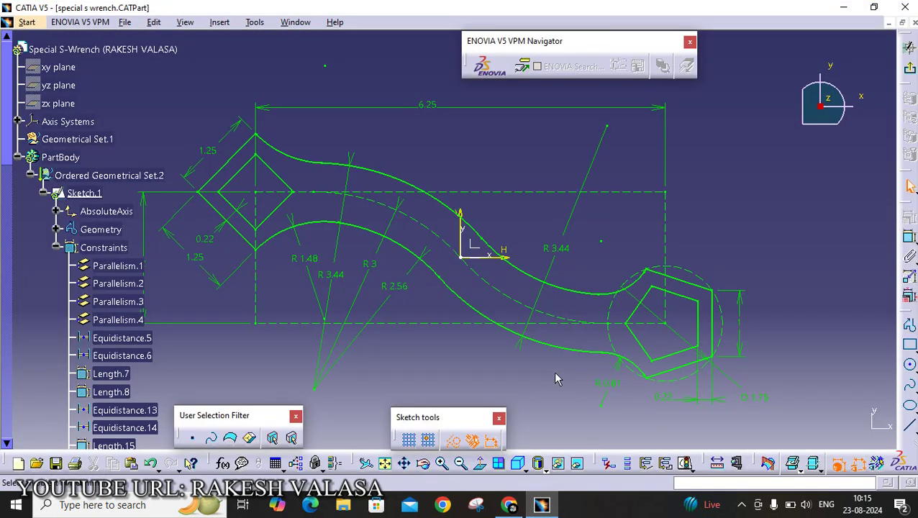